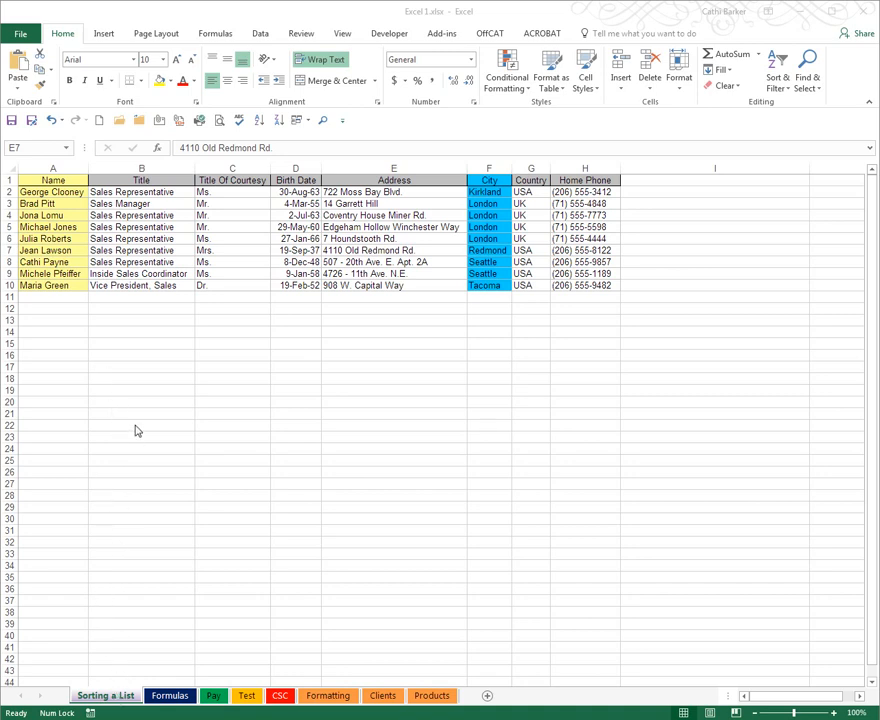
Sort the employee list by the Name column from A to Z and then from Z to A
left_click(60, 227)
key("ctrl+c")
left_click(60, 180)
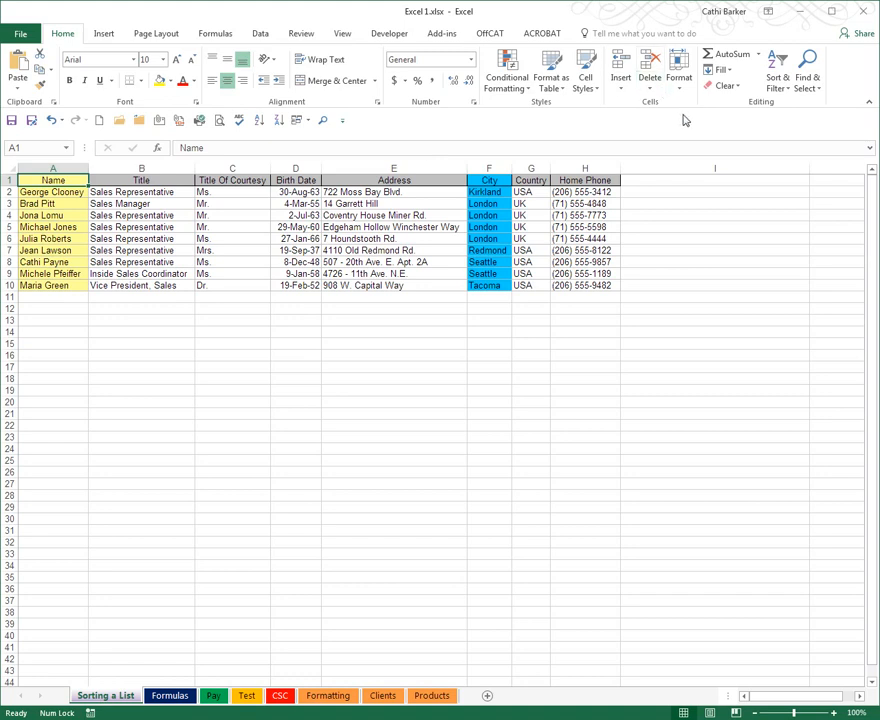
left_click(782, 86)
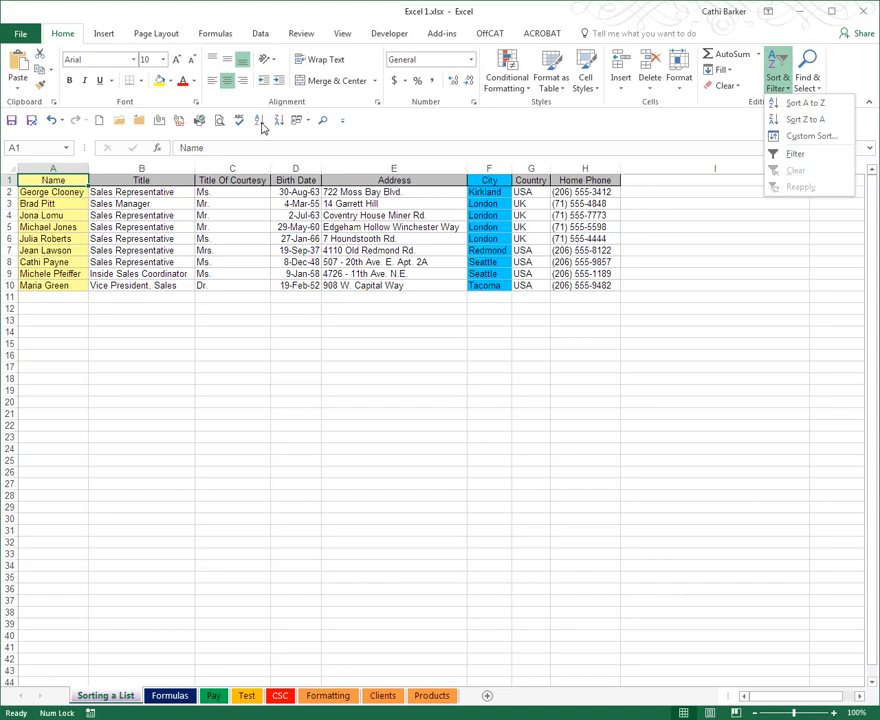
left_click(342, 122)
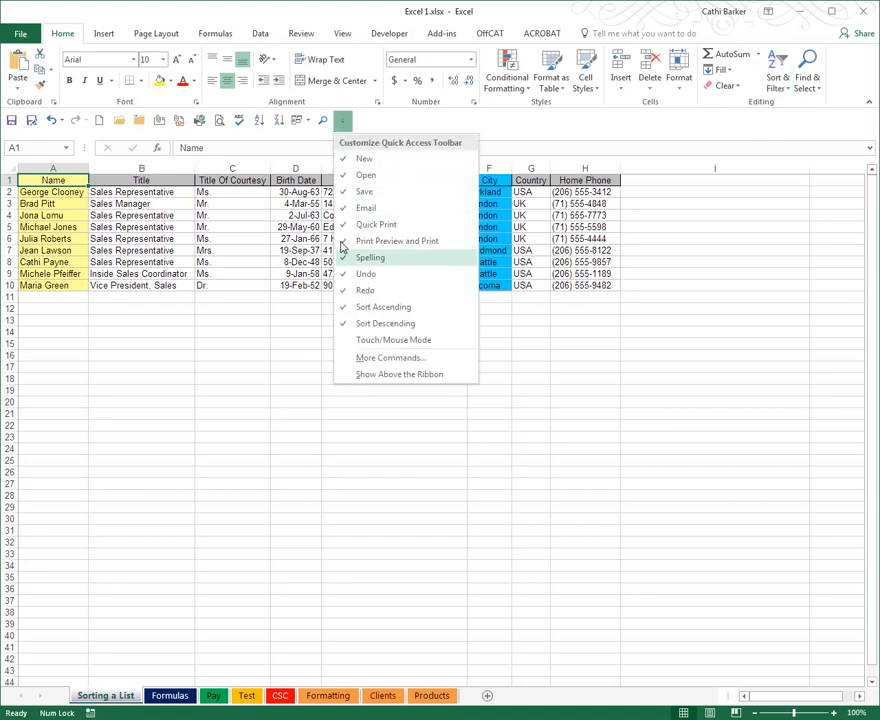
left_click(71, 215)
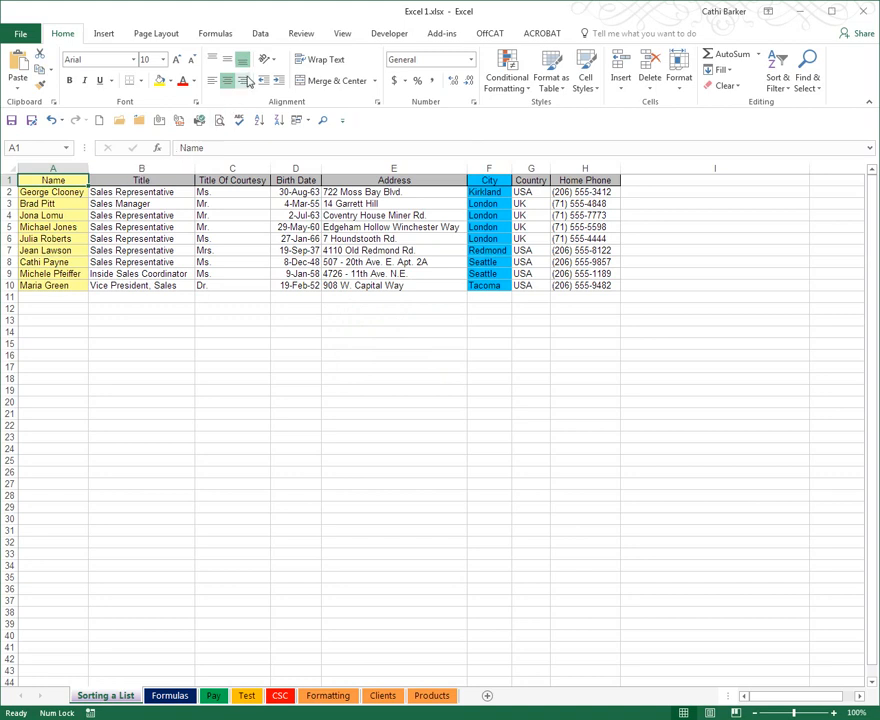
left_click(262, 35)
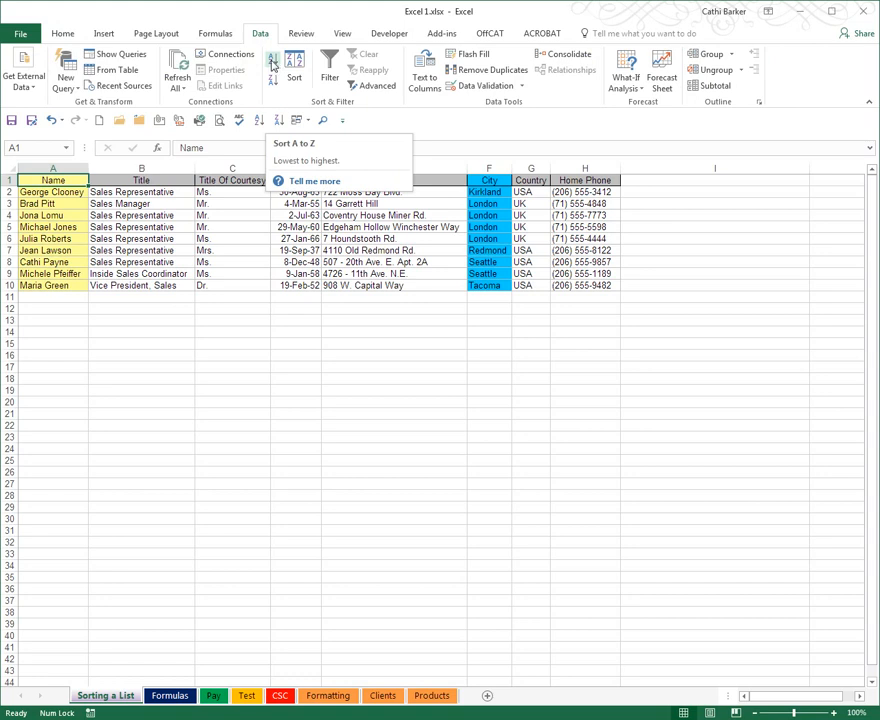
left_click(272, 64)
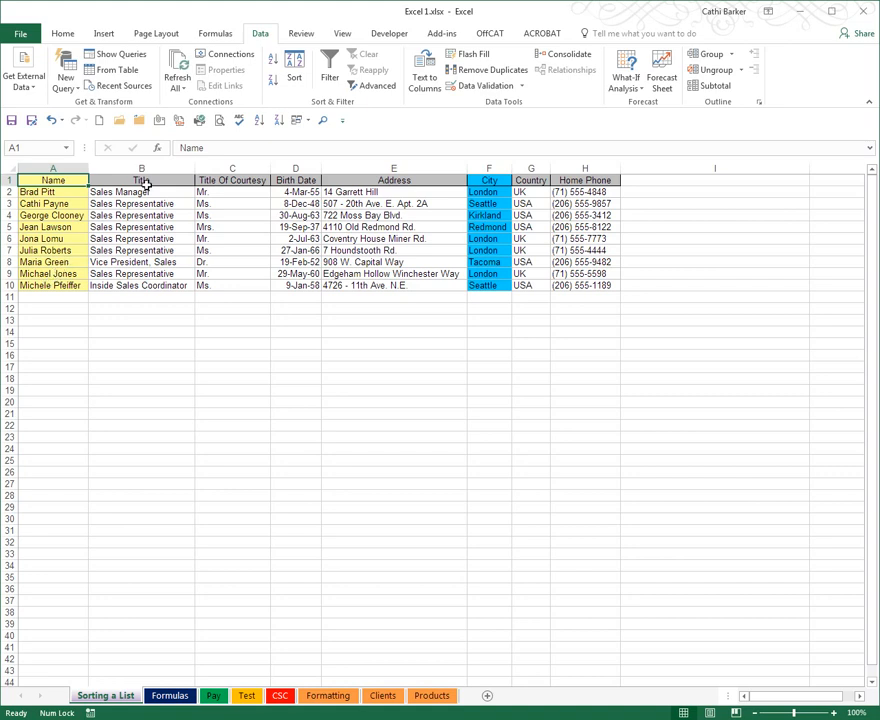
left_click(277, 120)
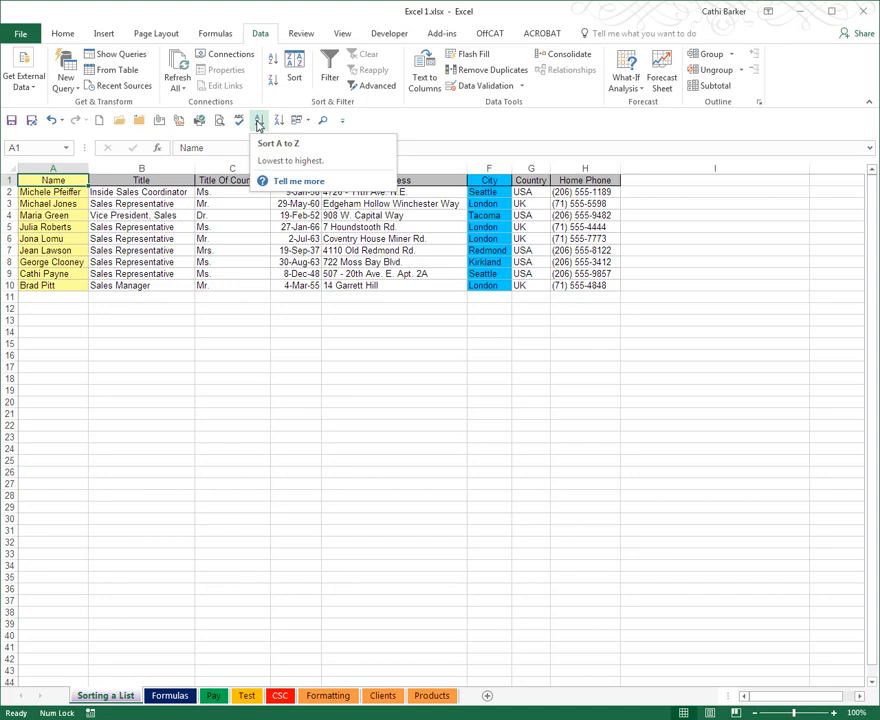
Sort the list by Birth Date, alternating between oldest to newest and newest to oldest, ending with the oldest first
left_click(300, 203)
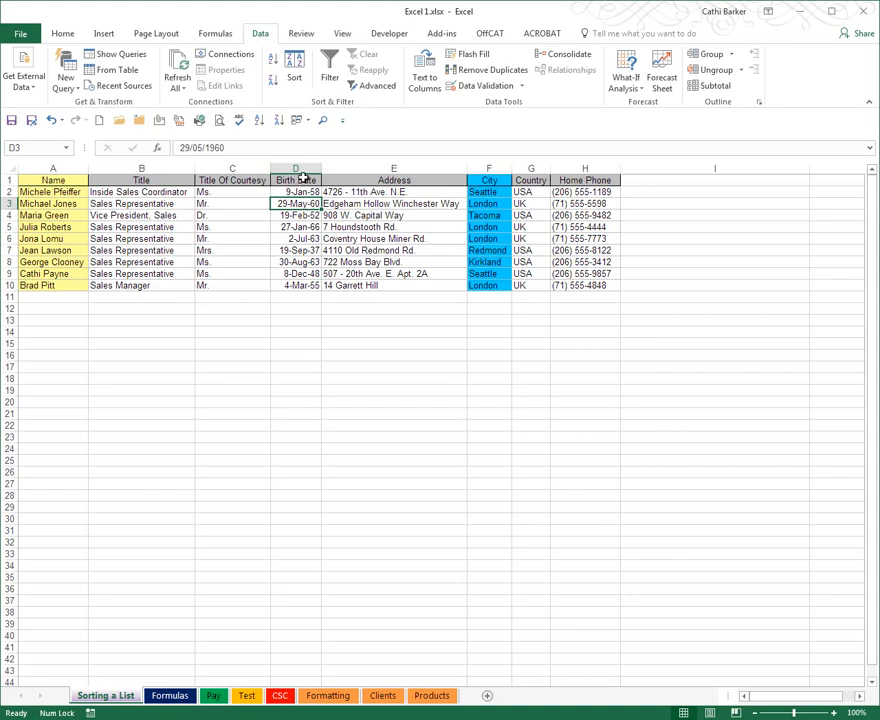
left_click(303, 179)
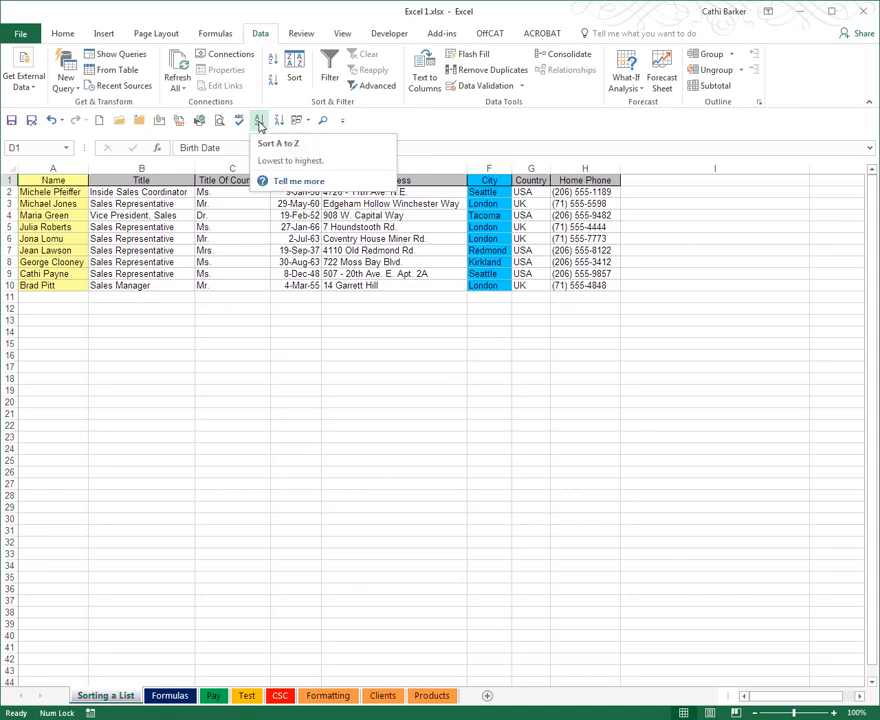
left_click(259, 122)
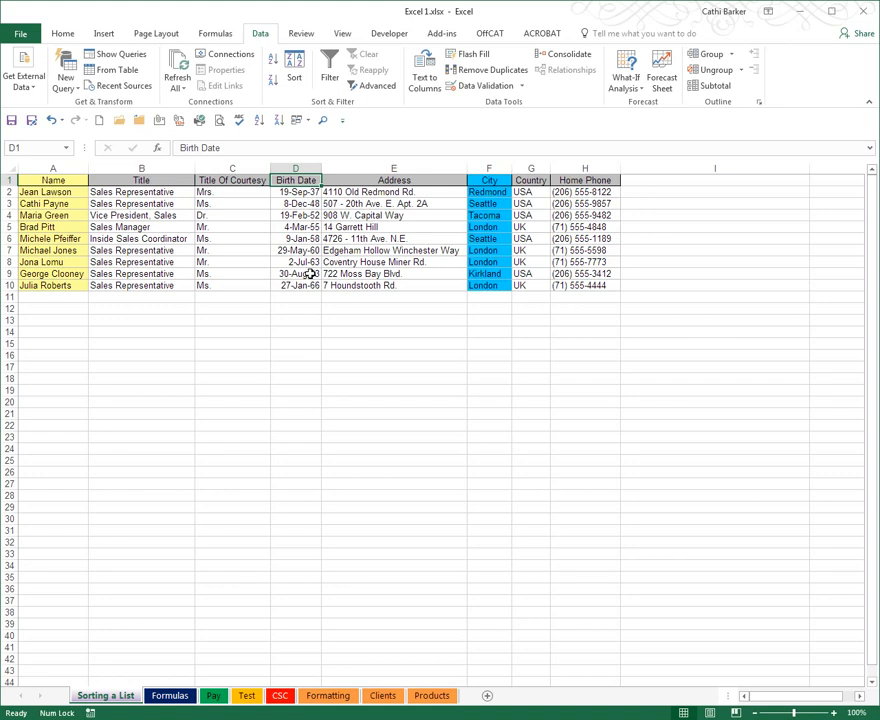
left_click(277, 120)
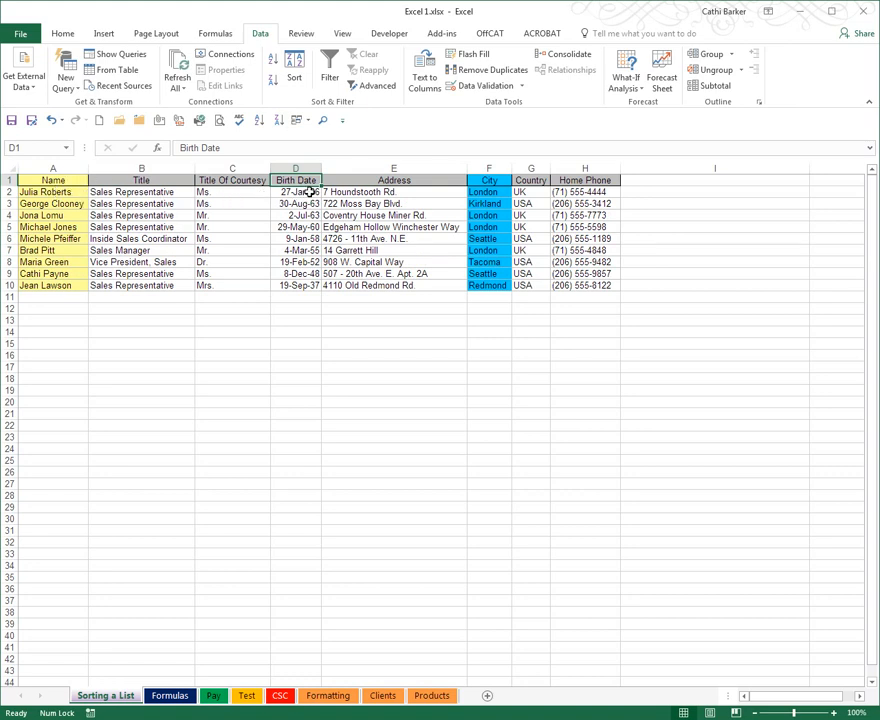
left_click(259, 120)
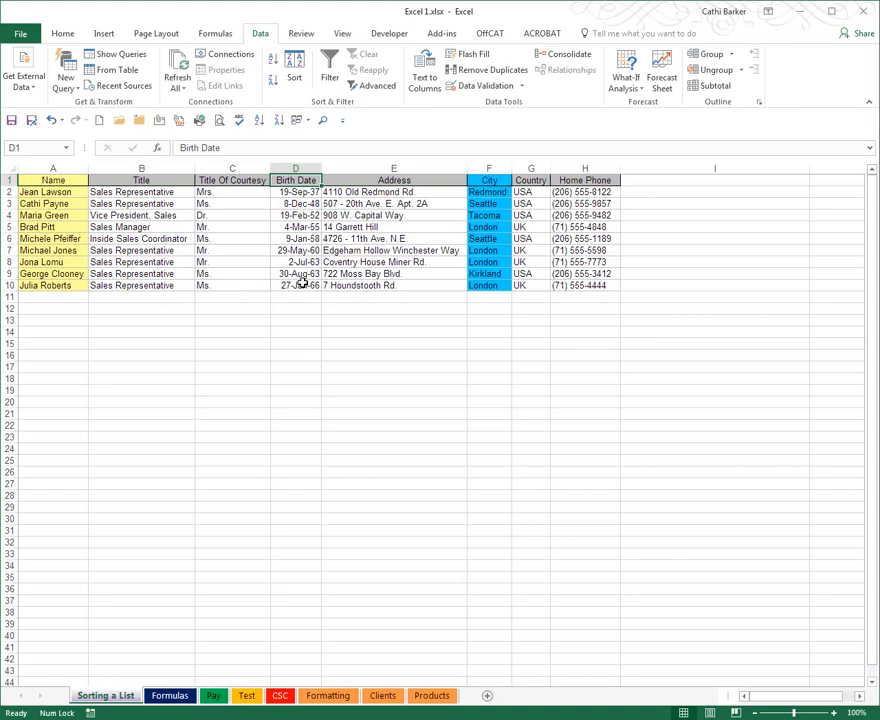
left_click_drag(295, 180, 295, 286)
left_click_drag(296, 177, 295, 286)
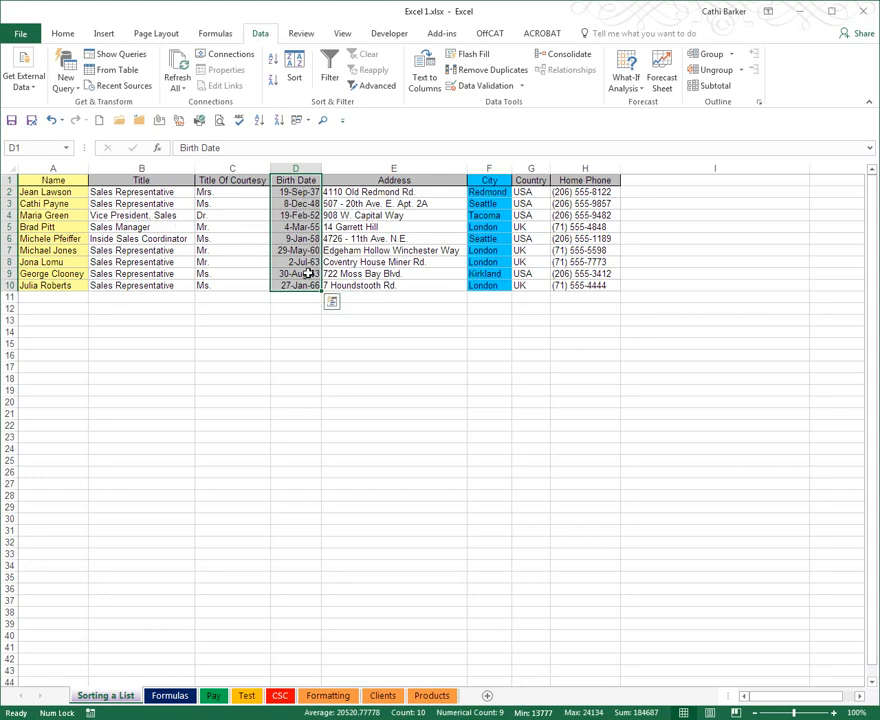
left_click(258, 122)
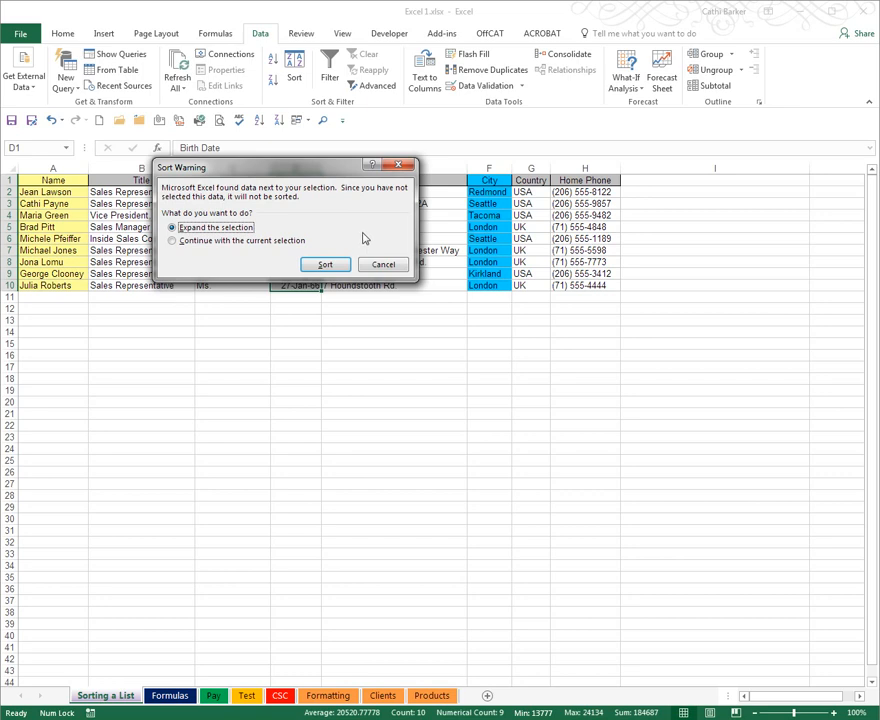
left_click_drag(326, 169, 360, 323)
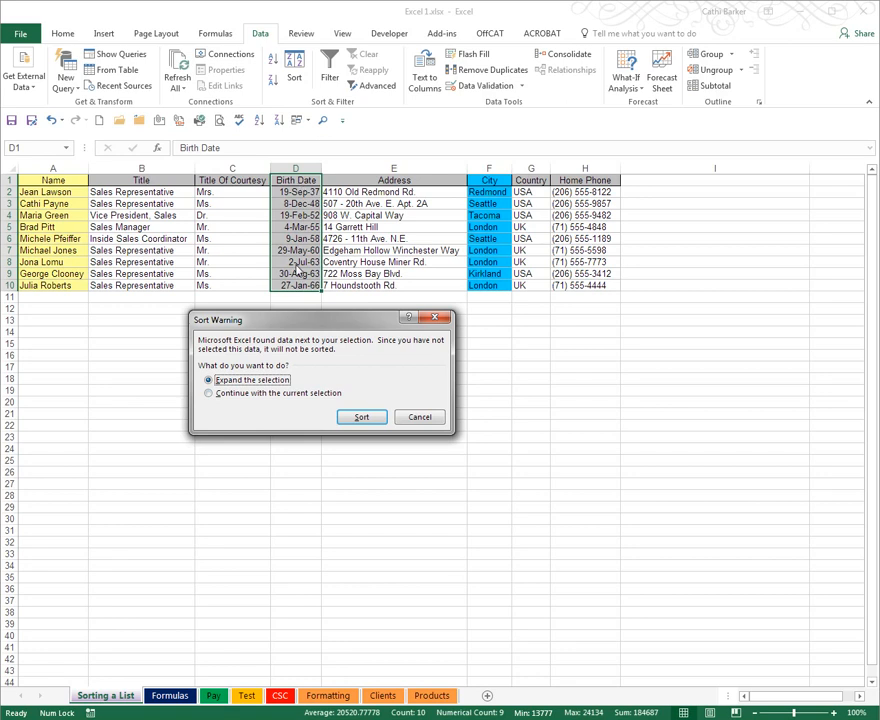
left_click(291, 396)
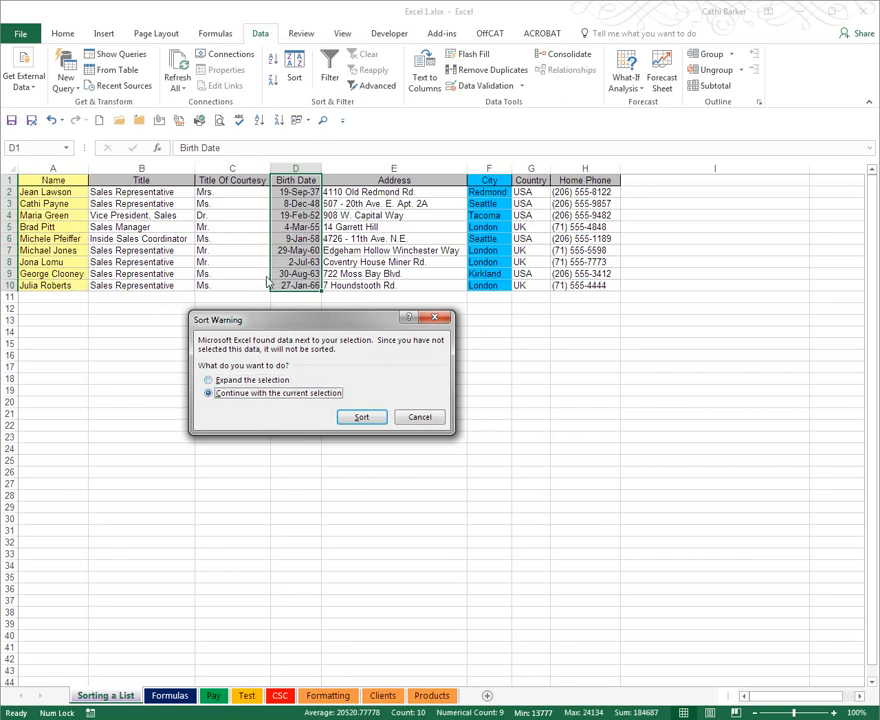
left_click(427, 421)
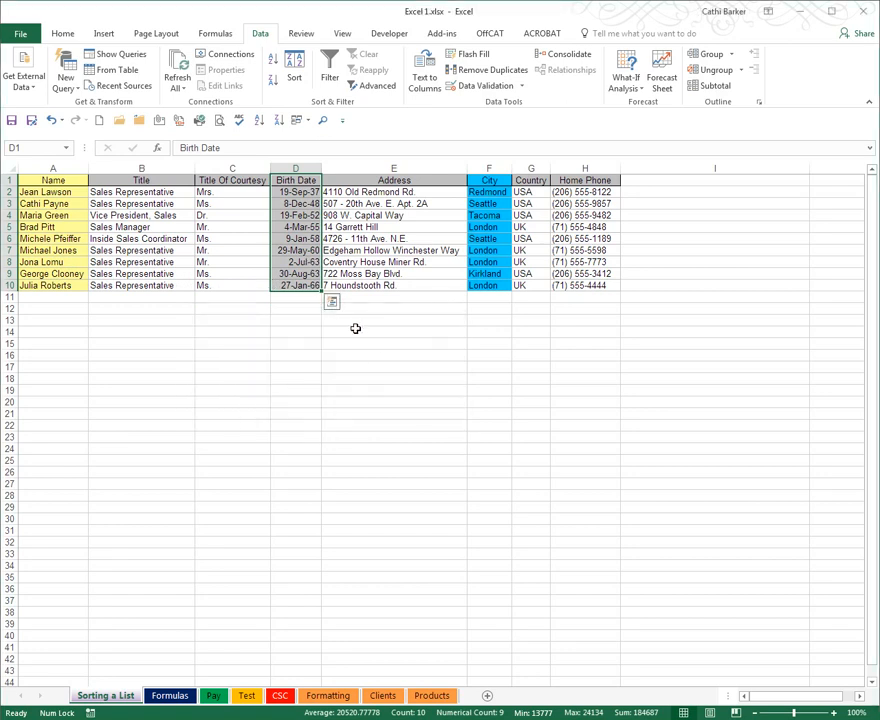
Start a custom sort of the whole list with Country as the first sort level
left_click(308, 239)
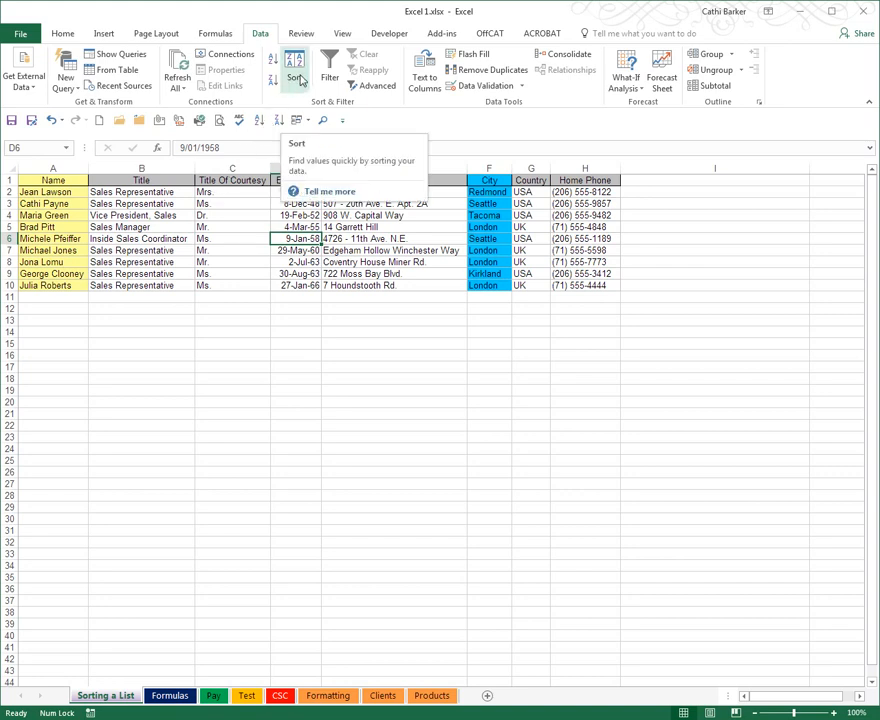
left_click(63, 33)
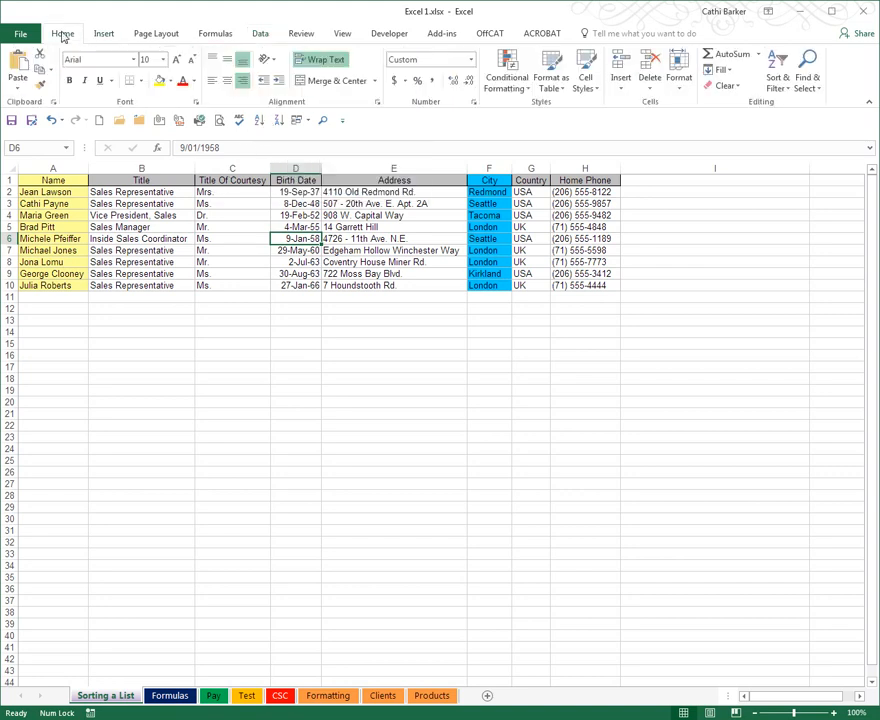
left_click(778, 80)
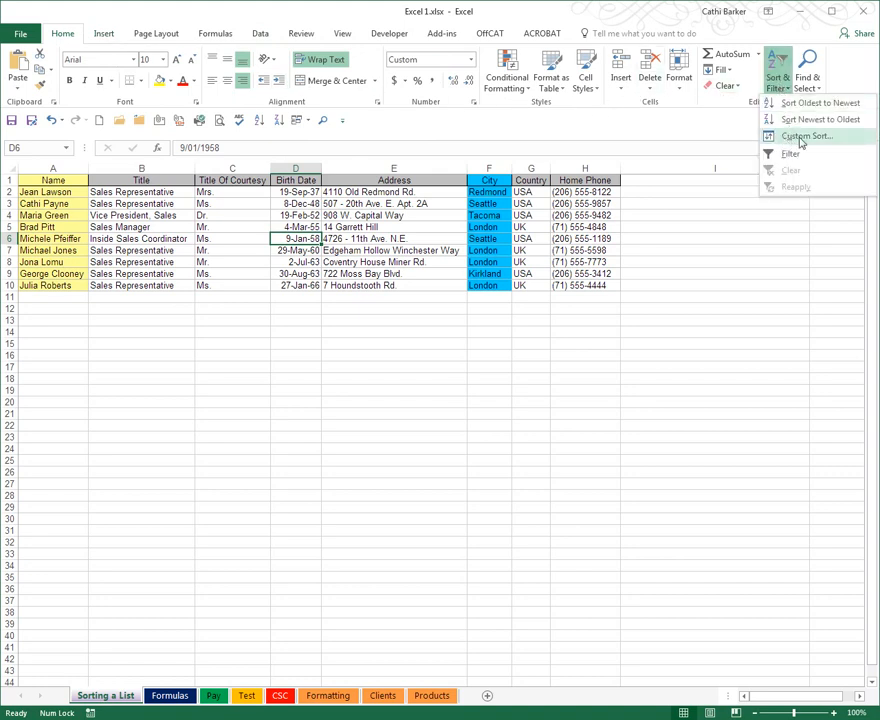
left_click(261, 34)
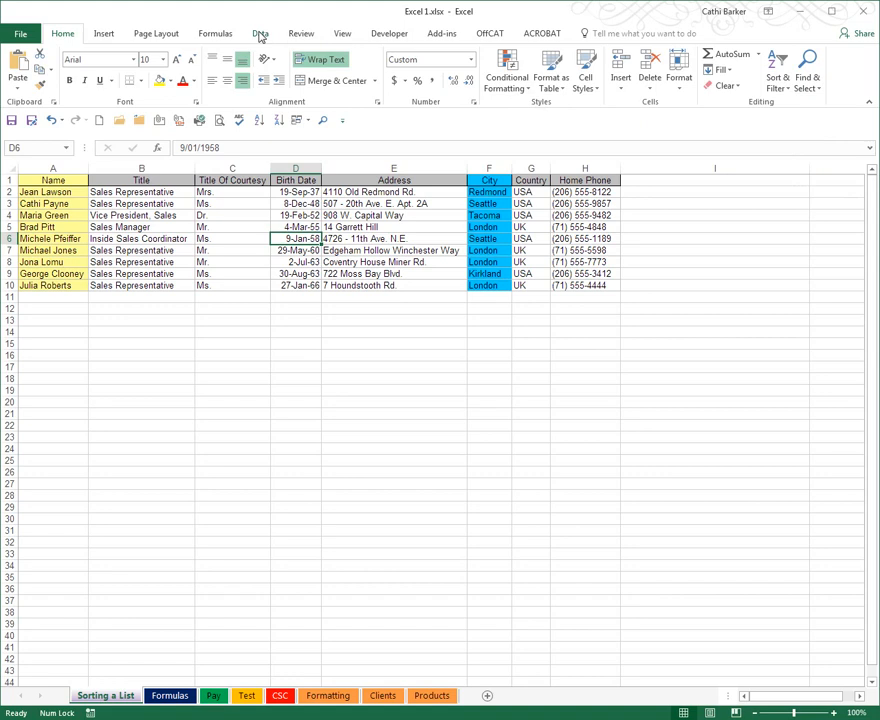
left_click(259, 35)
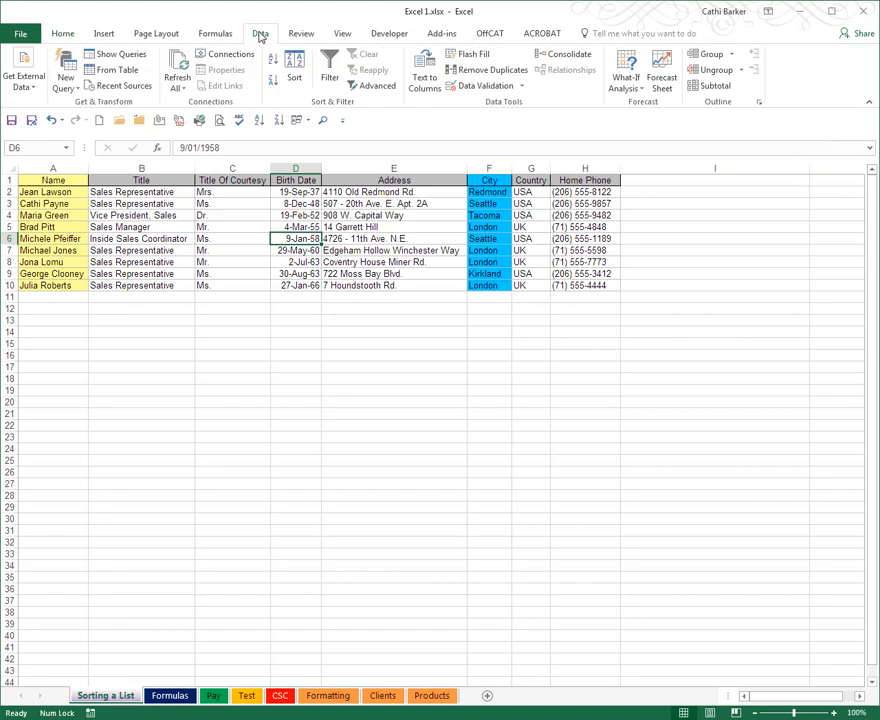
left_click(295, 75)
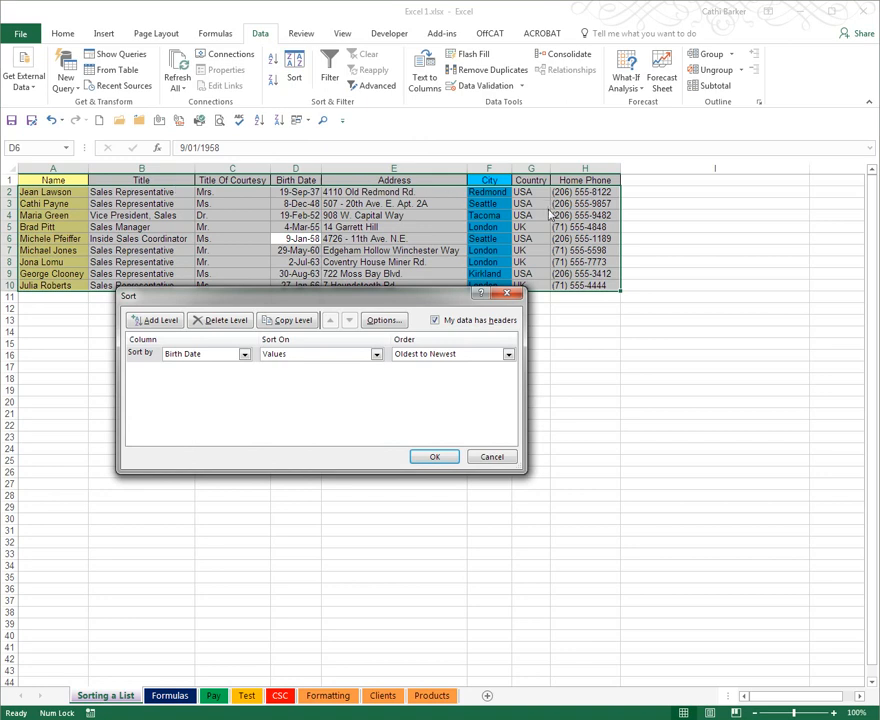
left_click_drag(363, 305, 406, 317)
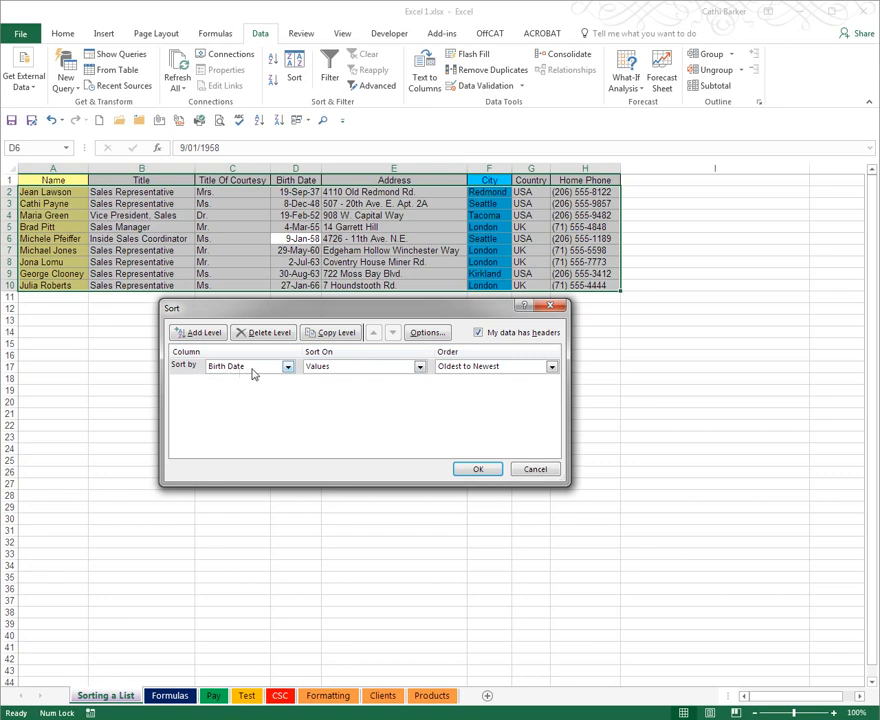
left_click(289, 368)
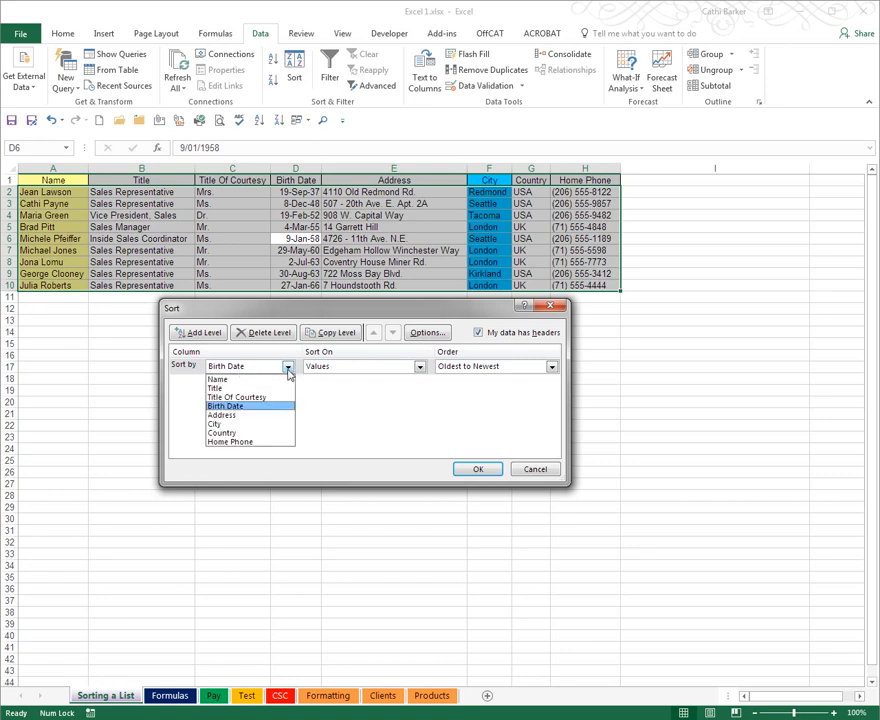
left_click(278, 434)
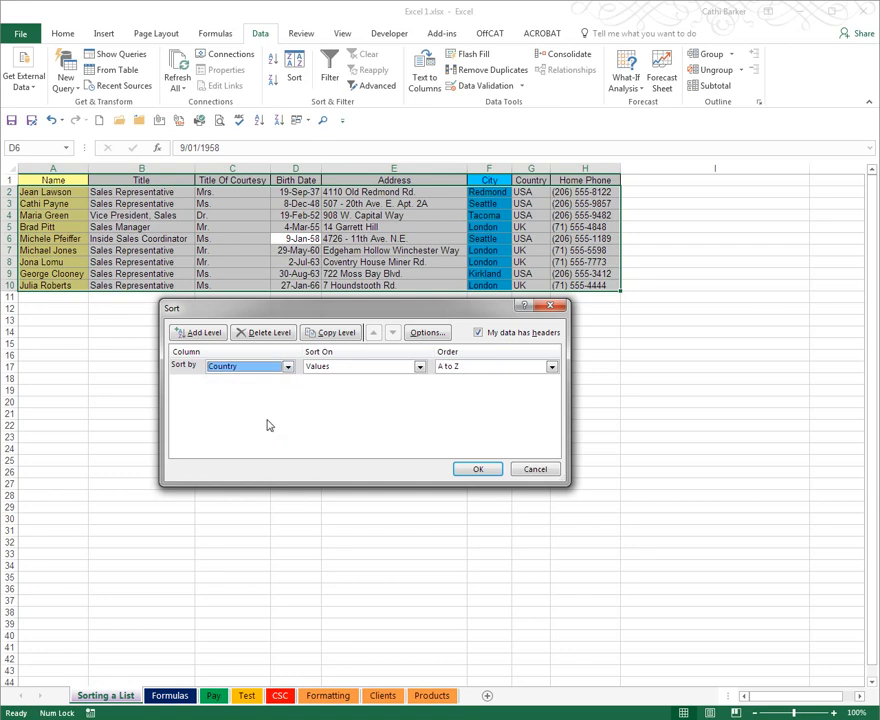
Add City and Name as the second and third levels of the custom sort
left_click(196, 335)
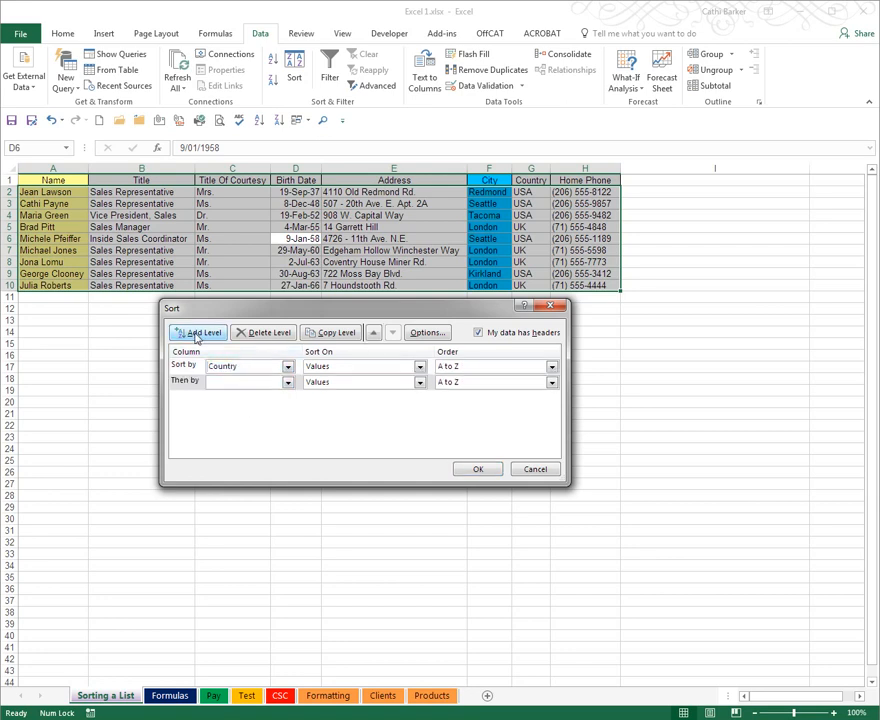
left_click(287, 387)
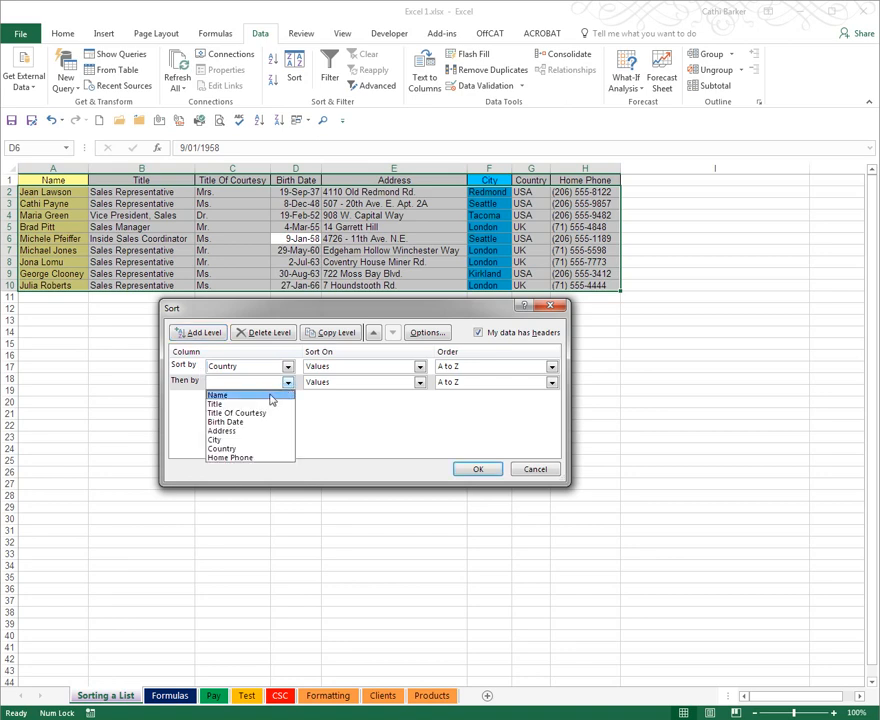
left_click(236, 443)
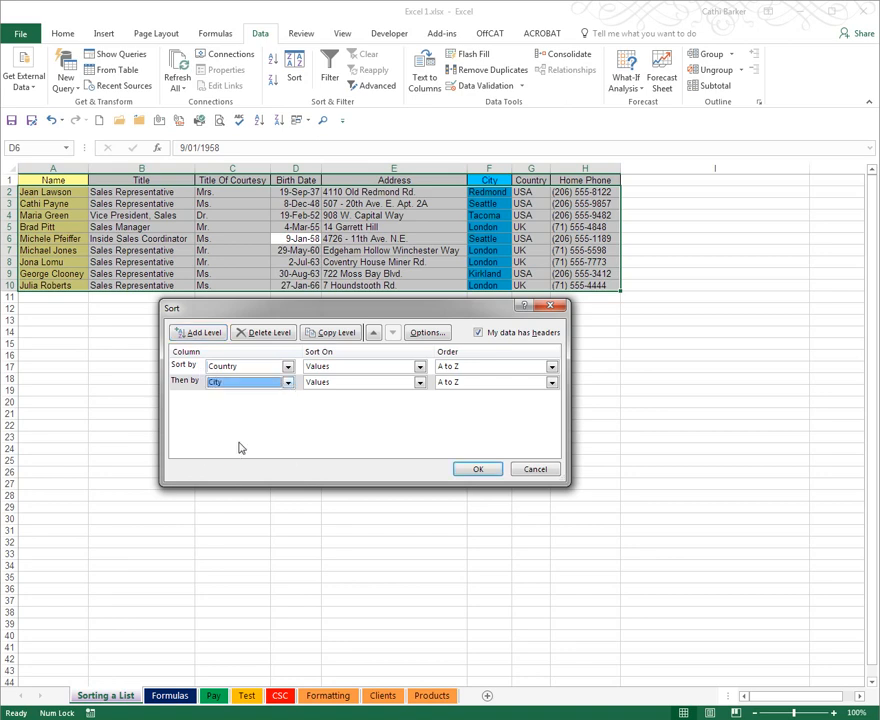
left_click(198, 335)
left_click(287, 398)
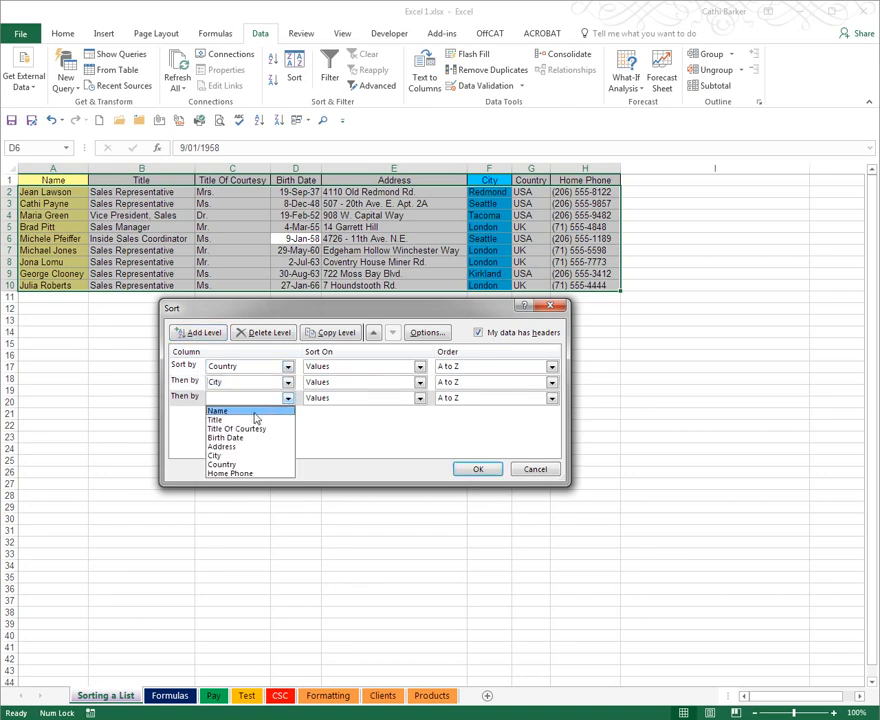
left_click(253, 412)
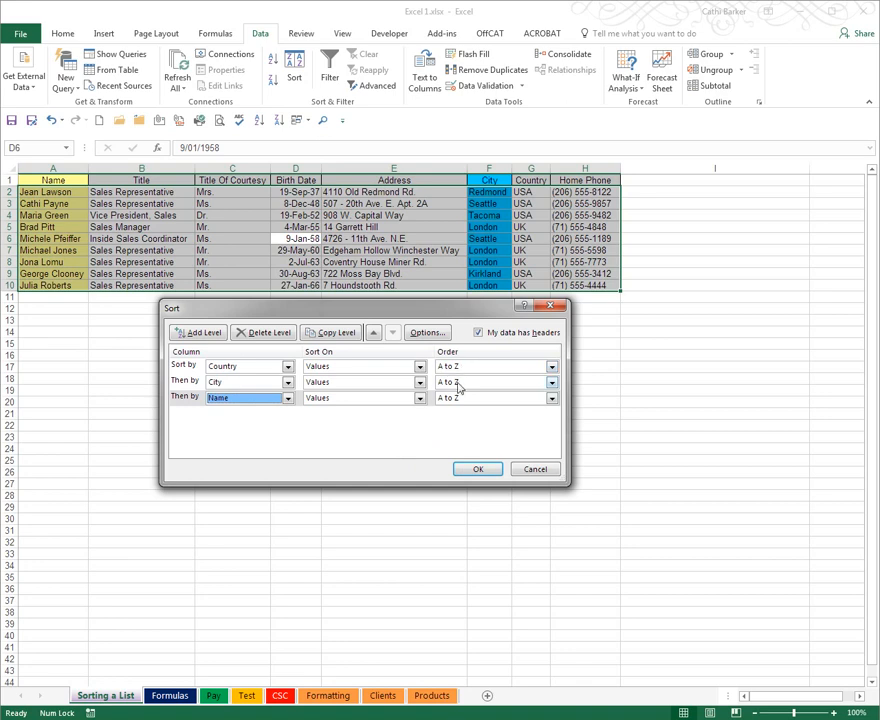
Keep the Country level ordered A to Z and apply the three-level sort to the list
left_click(551, 367)
left_click(552, 368)
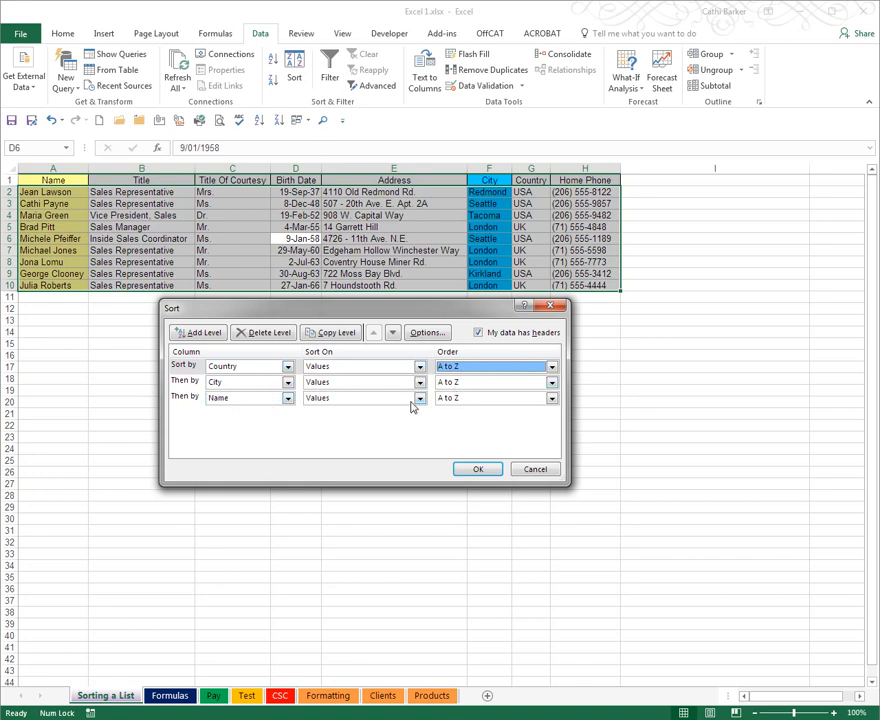
left_click(478, 469)
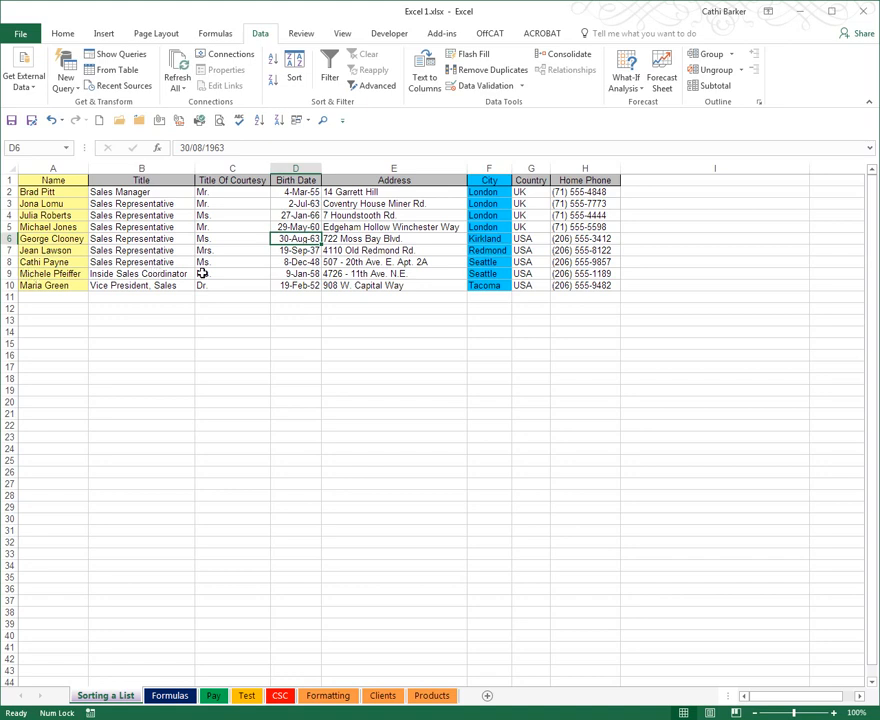
Open the Products sheet and look through the whole product list
left_click(430, 695)
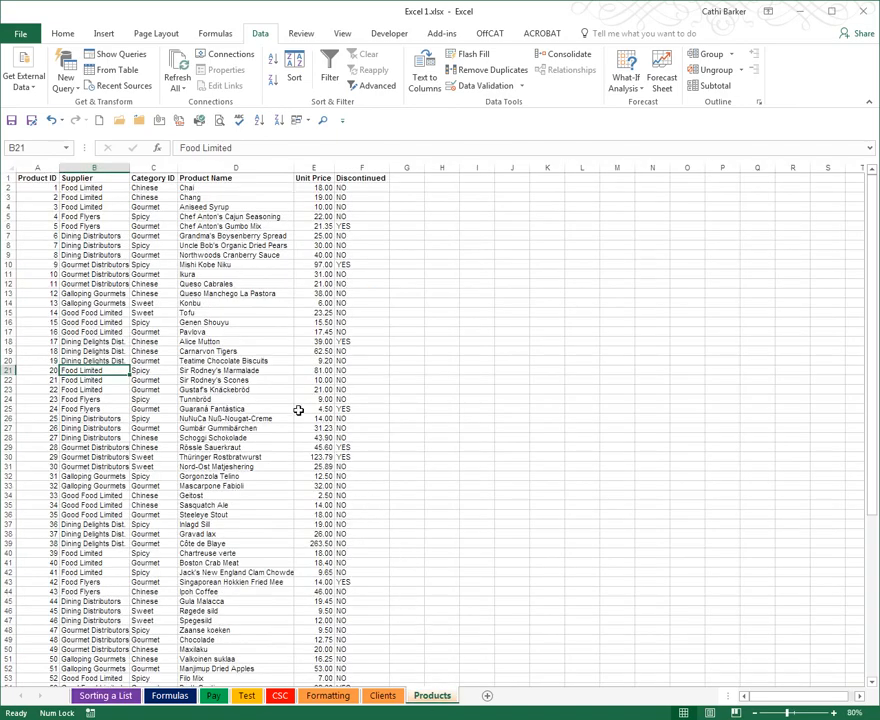
left_click(40, 324)
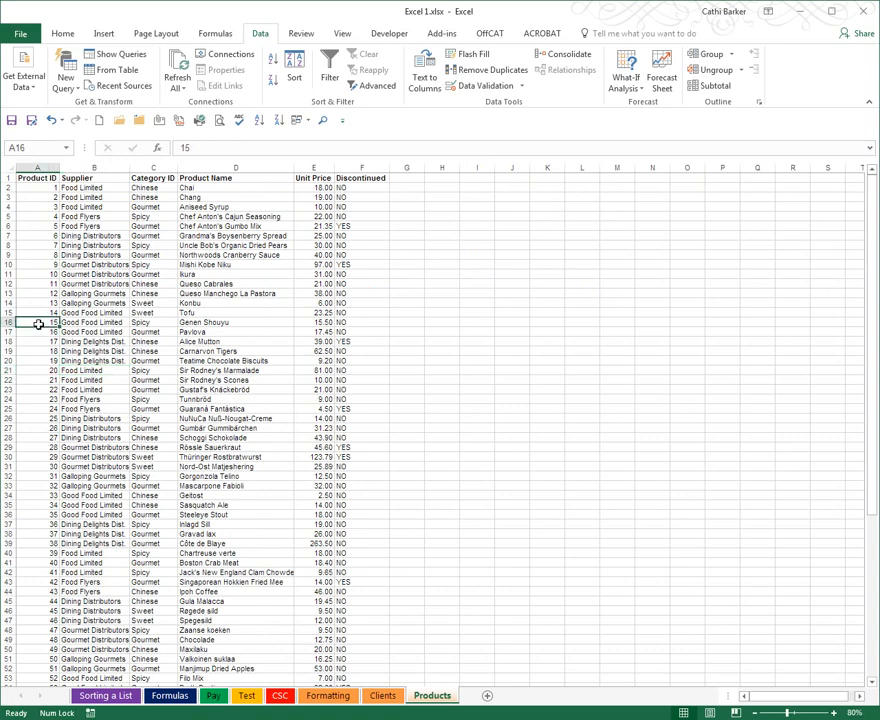
scroll(122, 399, "down", 8)
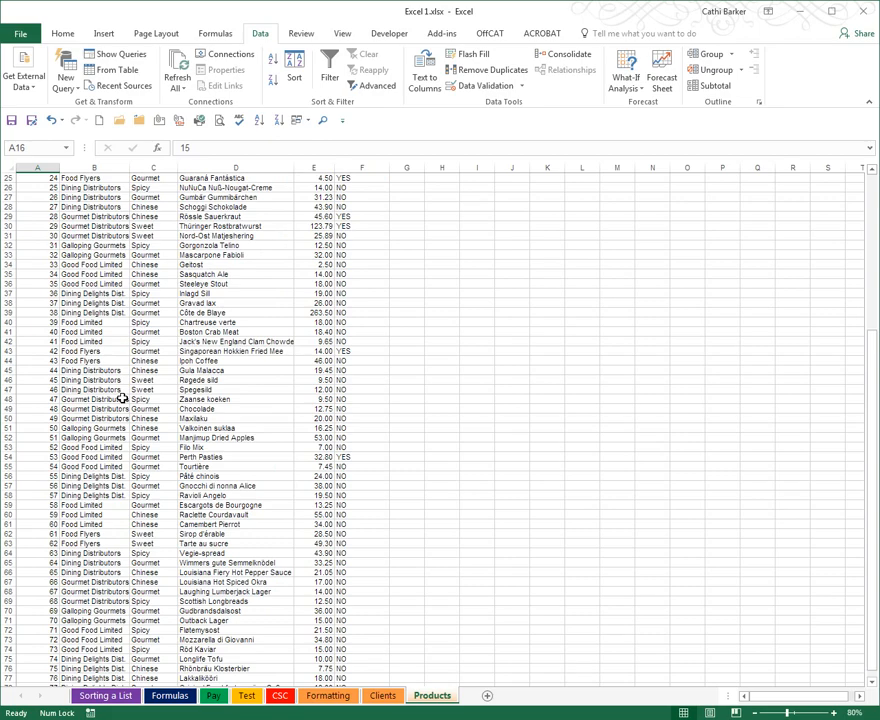
scroll(122, 399, "down", 6)
scroll(122, 399, "up", 14)
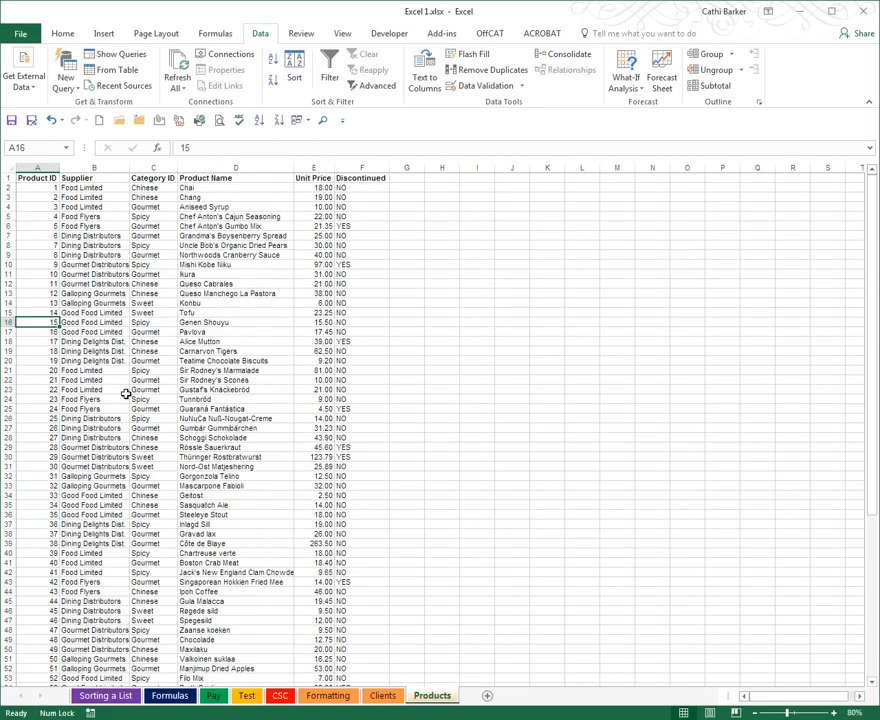
Sort the product list by Product Name from A to Z, check the rows, and re-sort it from Z to A
left_click(236, 293)
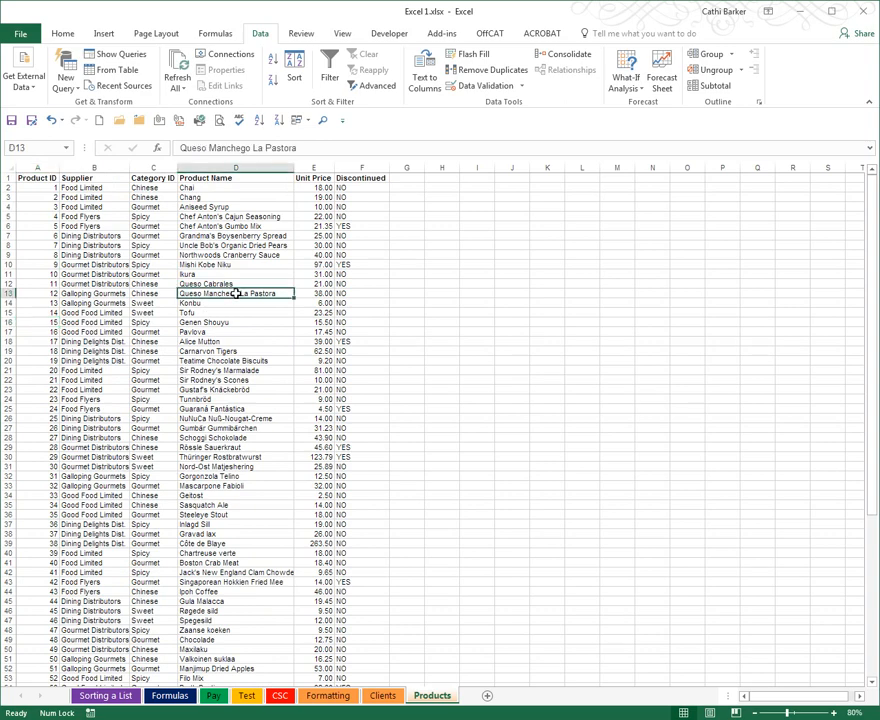
left_click(258, 121)
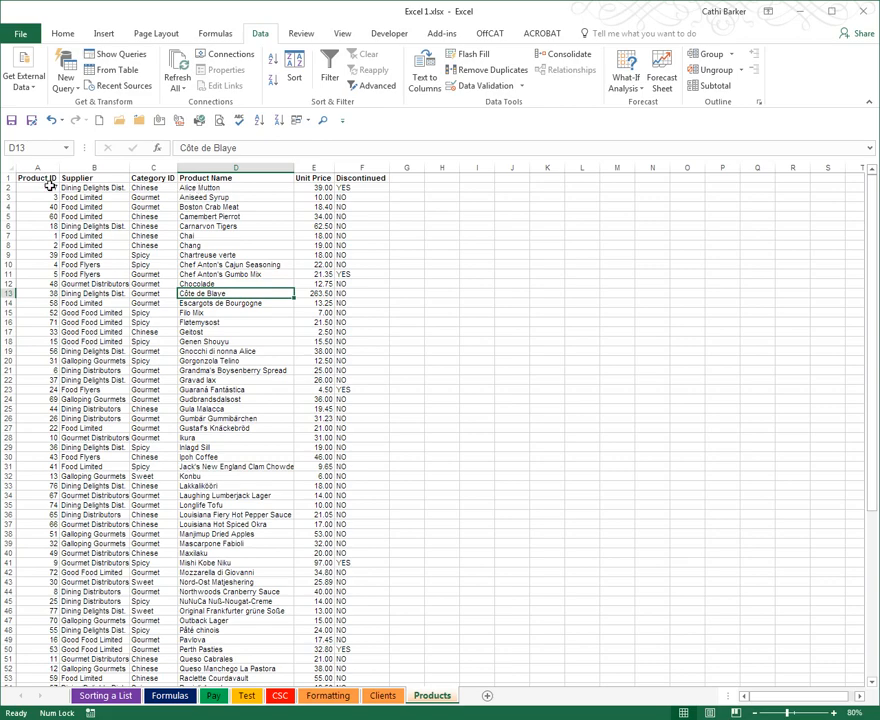
scroll(271, 367, "down", 13)
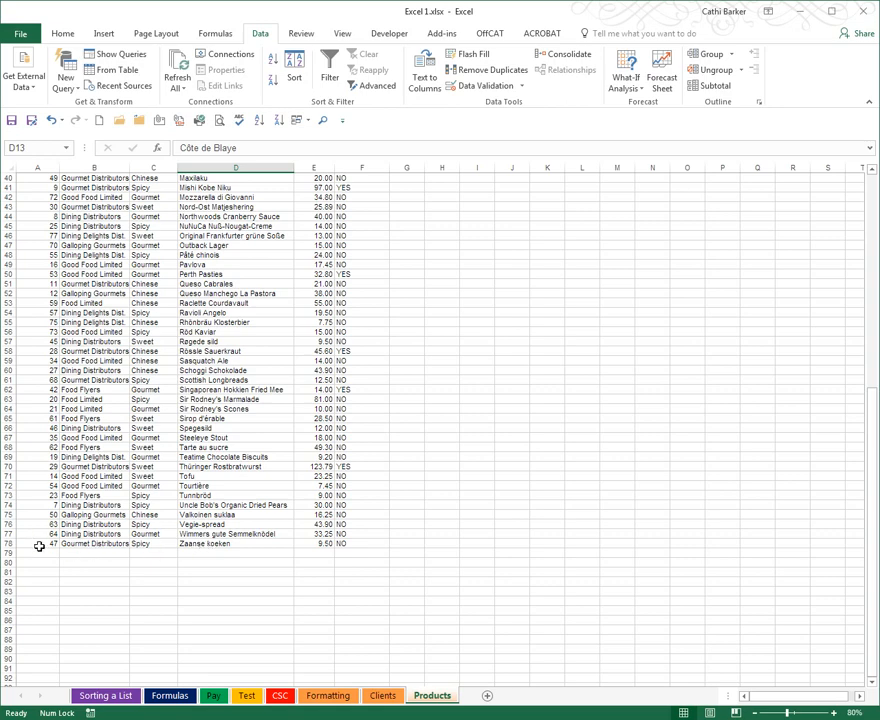
scroll(205, 519, "up", 13)
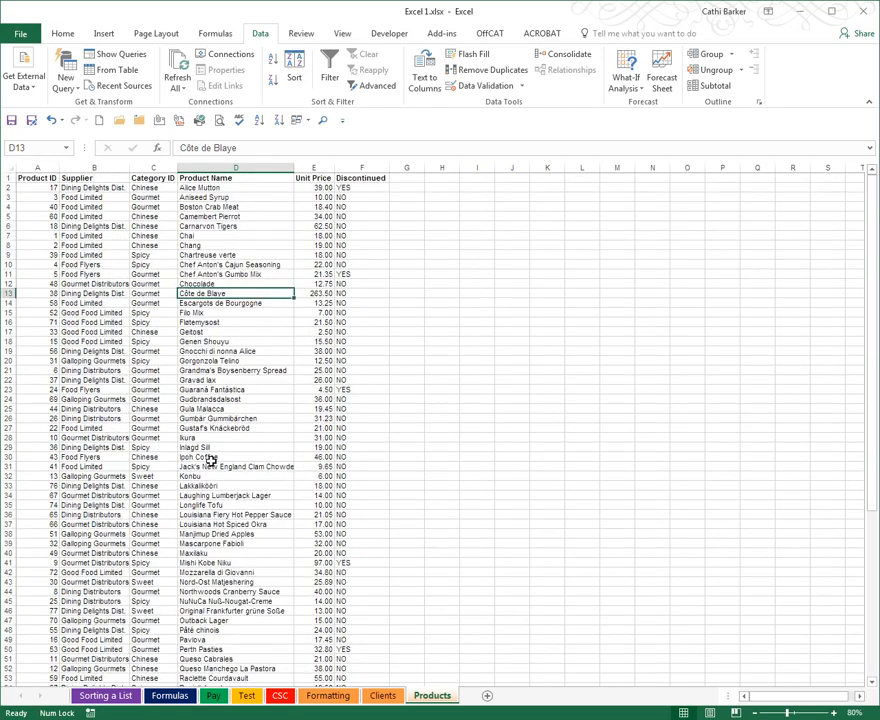
left_click(280, 121)
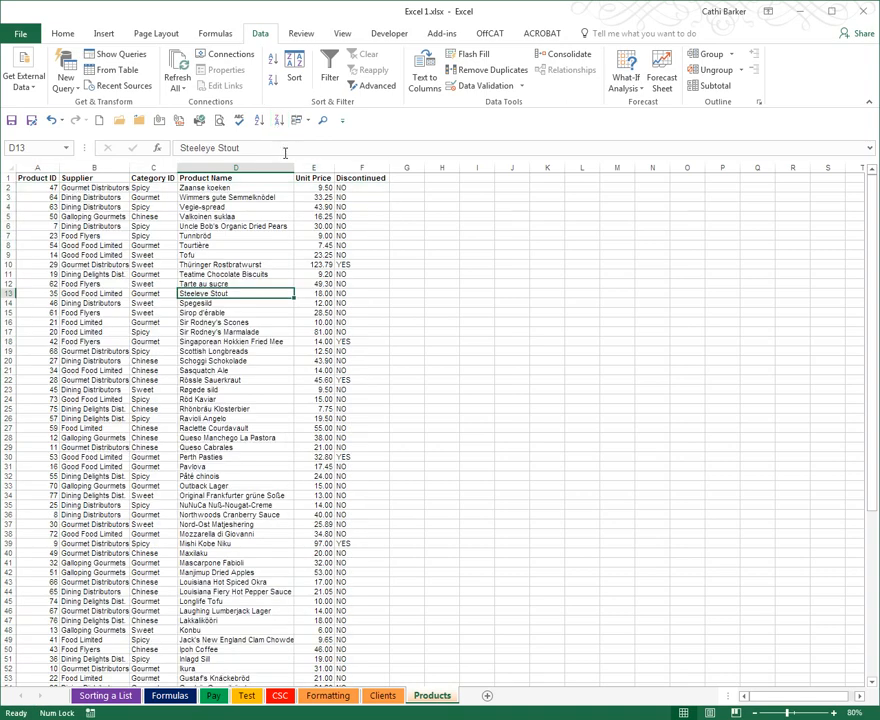
Sort the products by Unit Price smallest to largest and largest to smallest, and return the list to ascending Product ID order
left_click(320, 217)
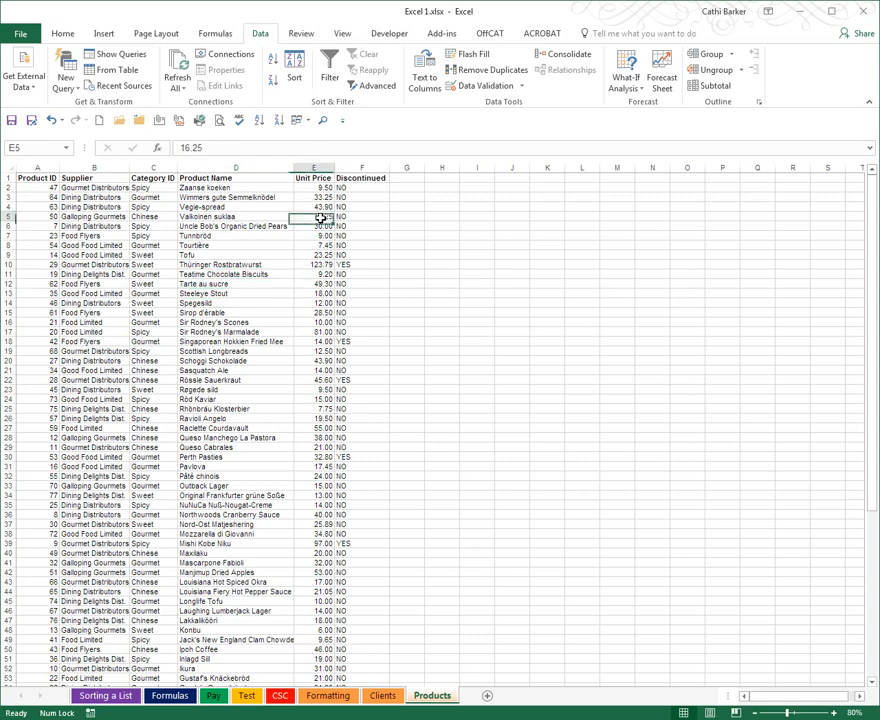
left_click(258, 121)
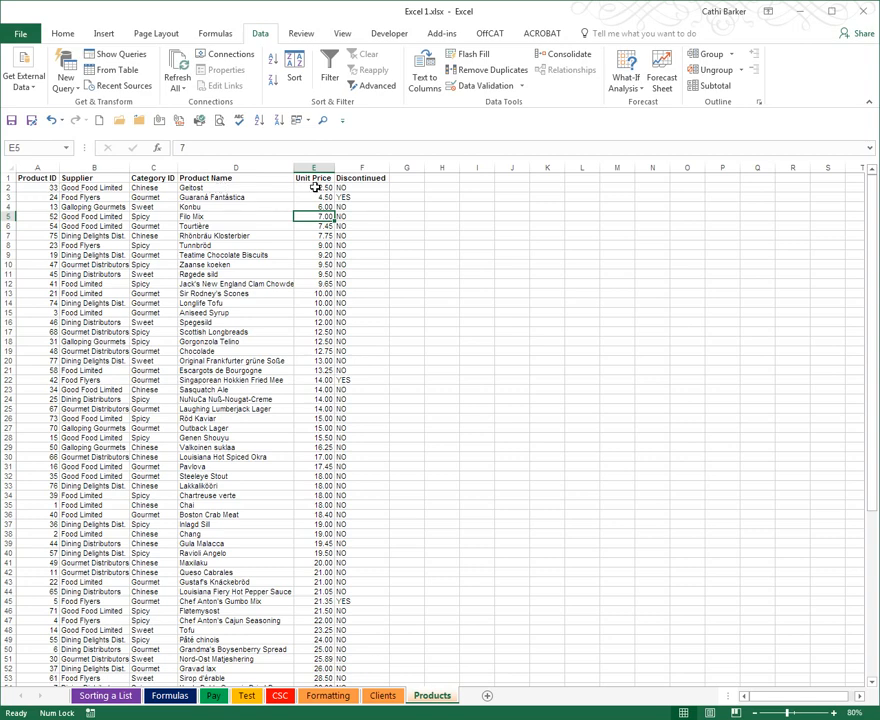
left_click(280, 120)
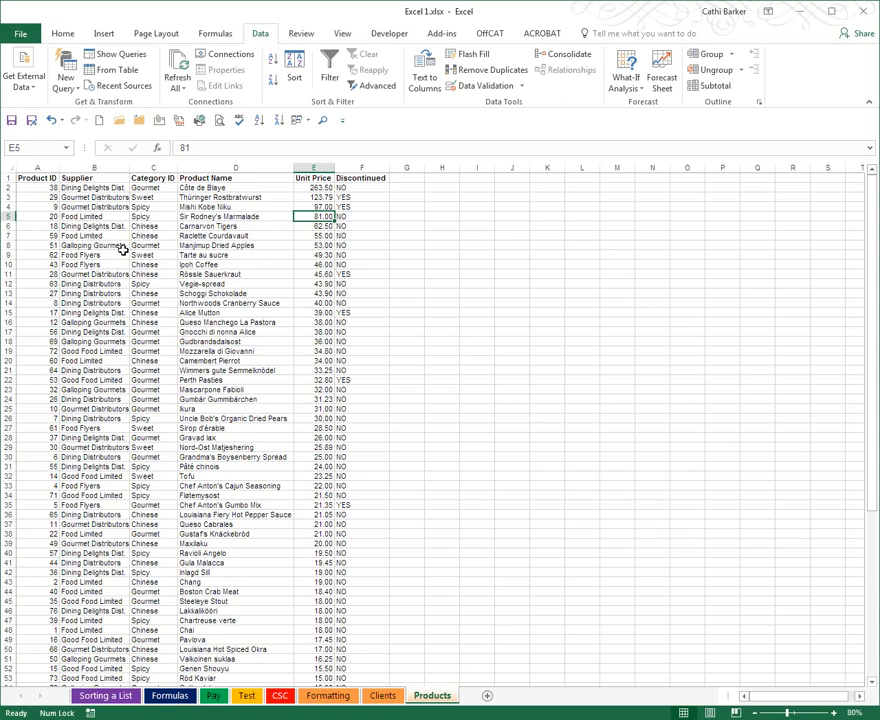
left_click(30, 207)
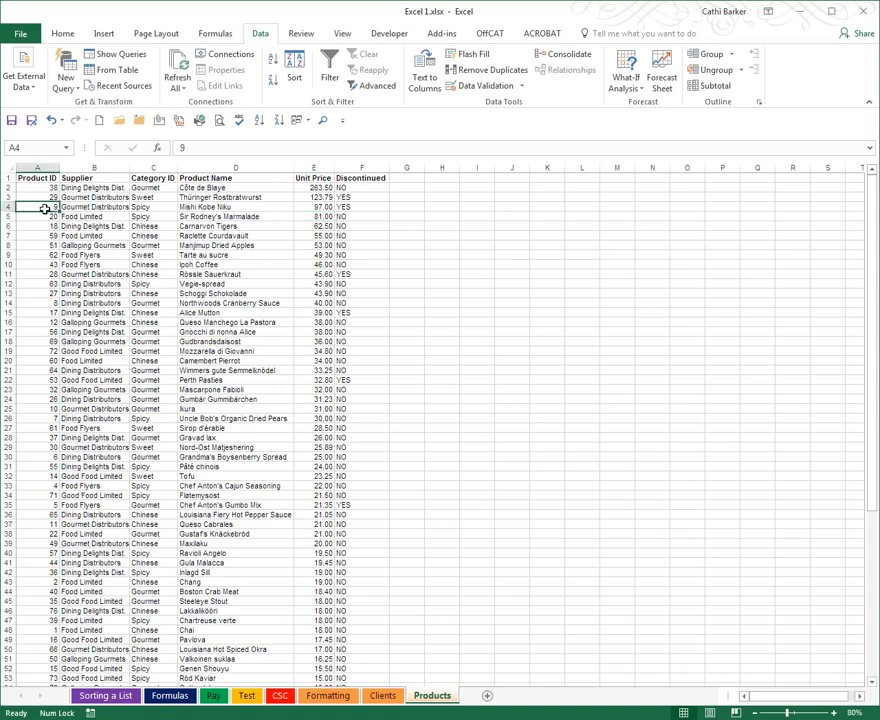
left_click(259, 121)
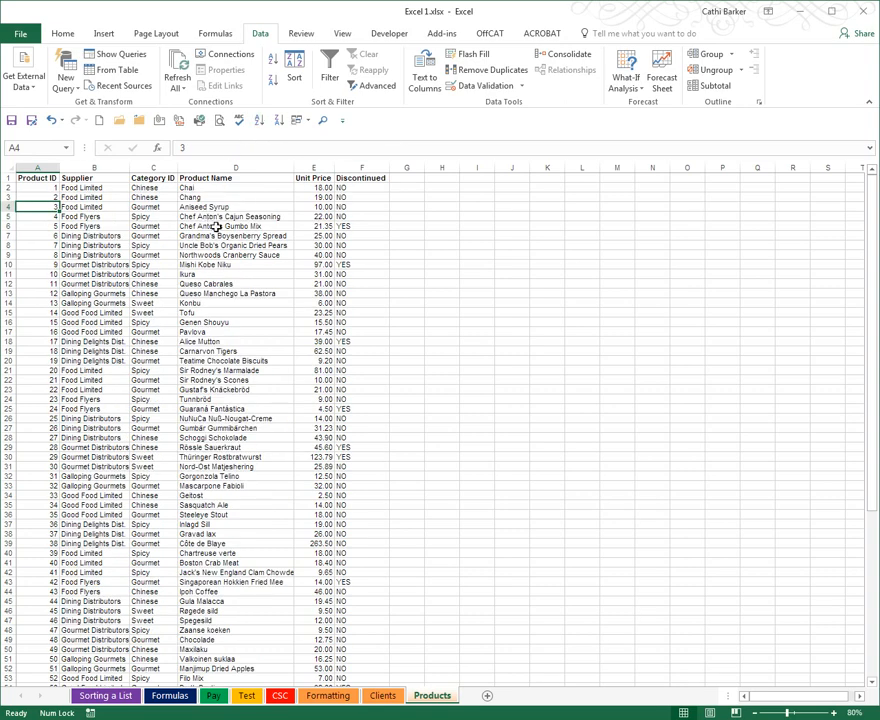
Add the Sort command to the Quick Access Toolbar and switch to the Home commands
right_click(296, 77)
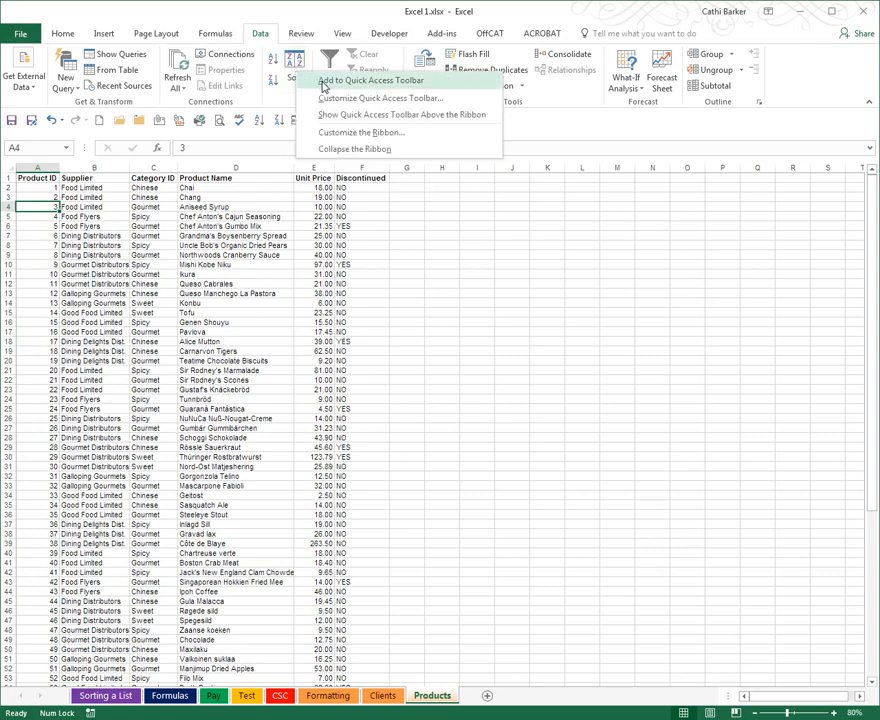
left_click(322, 84)
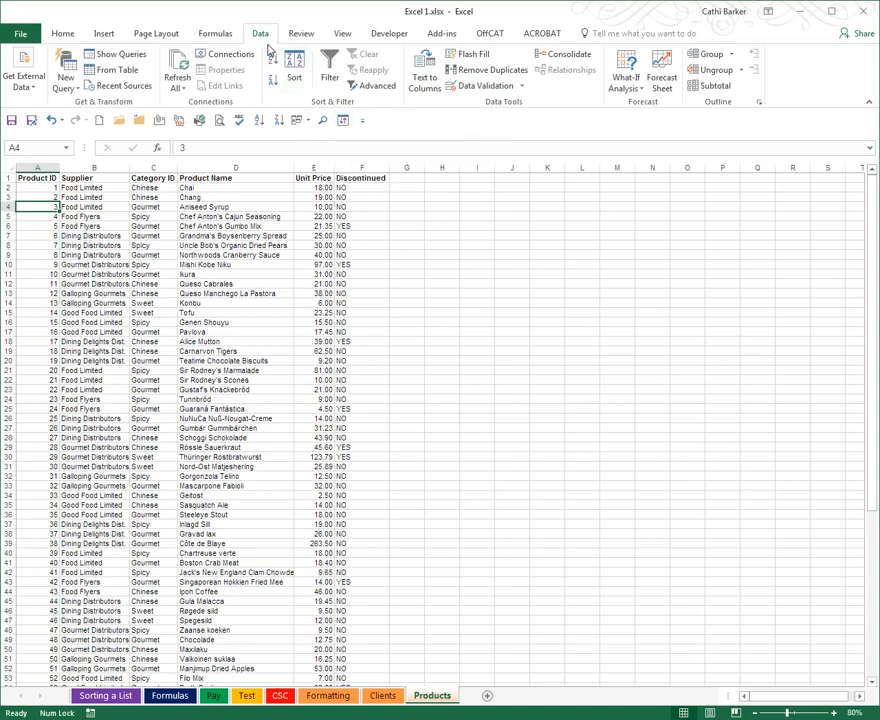
left_click(62, 35)
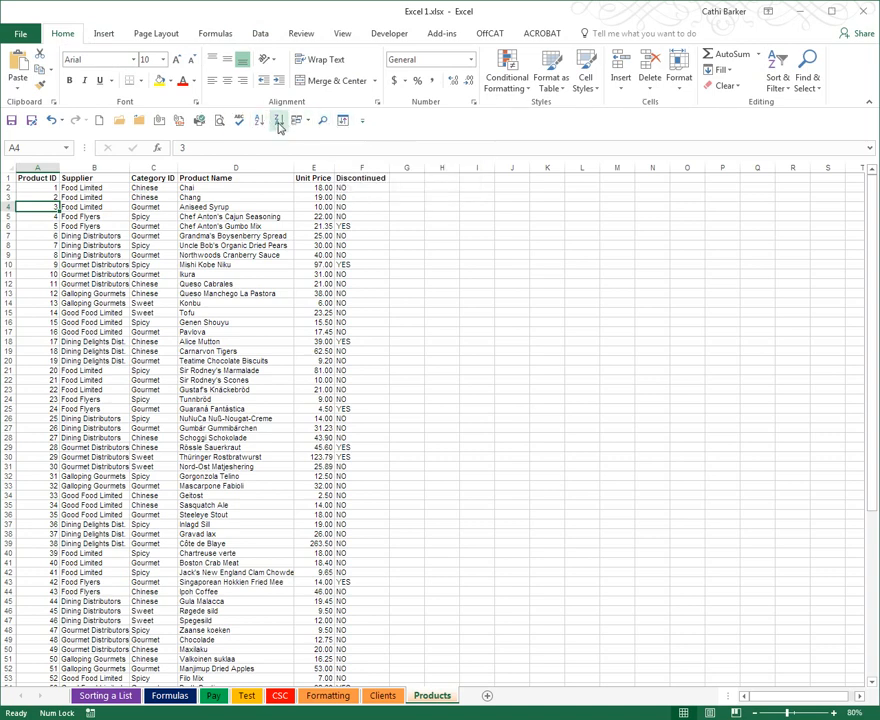
In the Quick Access Toolbar customization, move Sort up to directly after Sort Descending
left_click(366, 122)
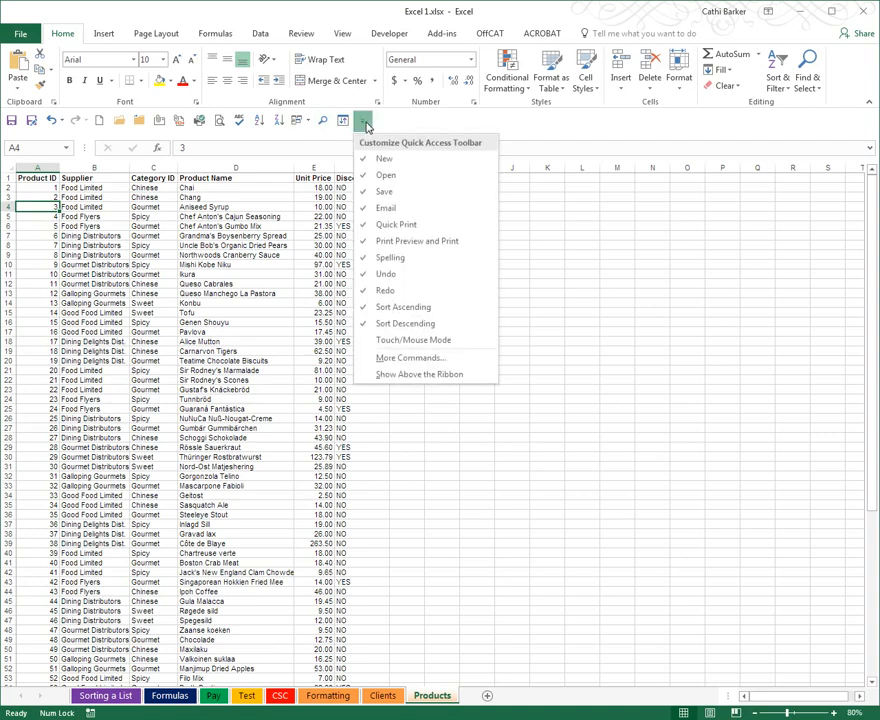
left_click(390, 359)
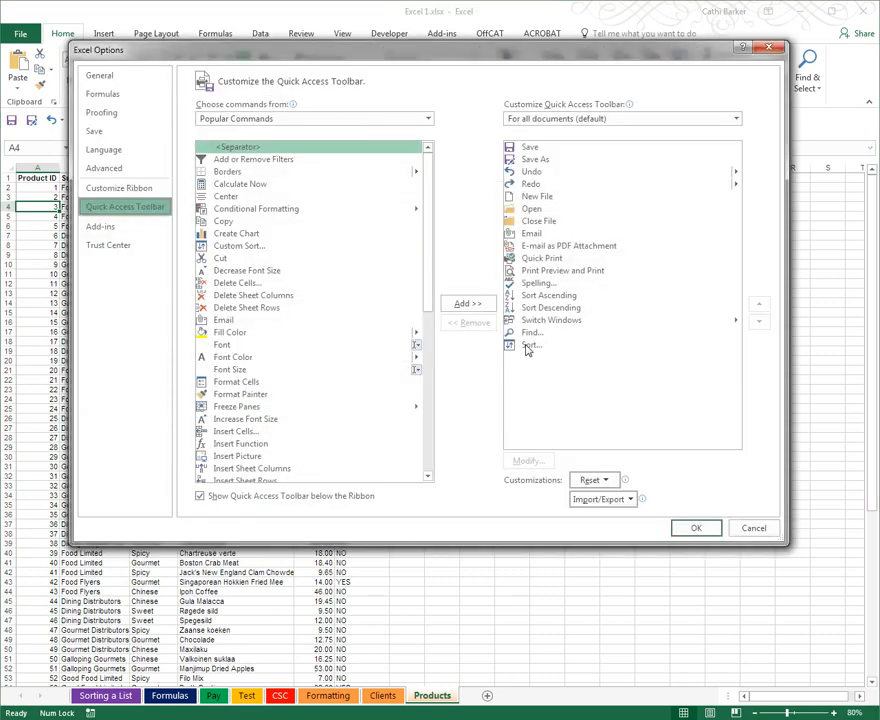
left_click(530, 346)
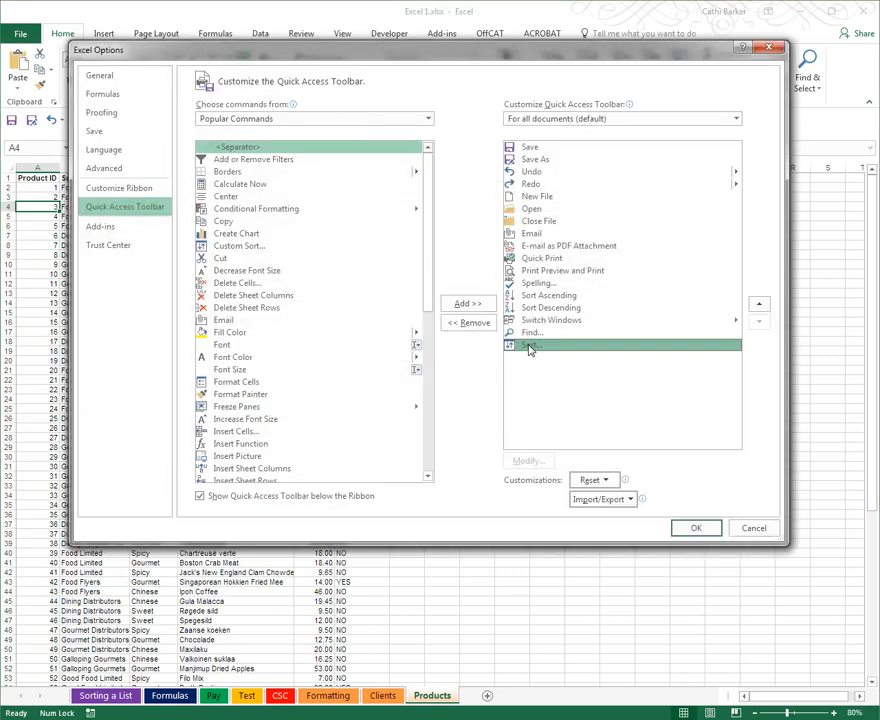
left_click(758, 307)
left_click(756, 308)
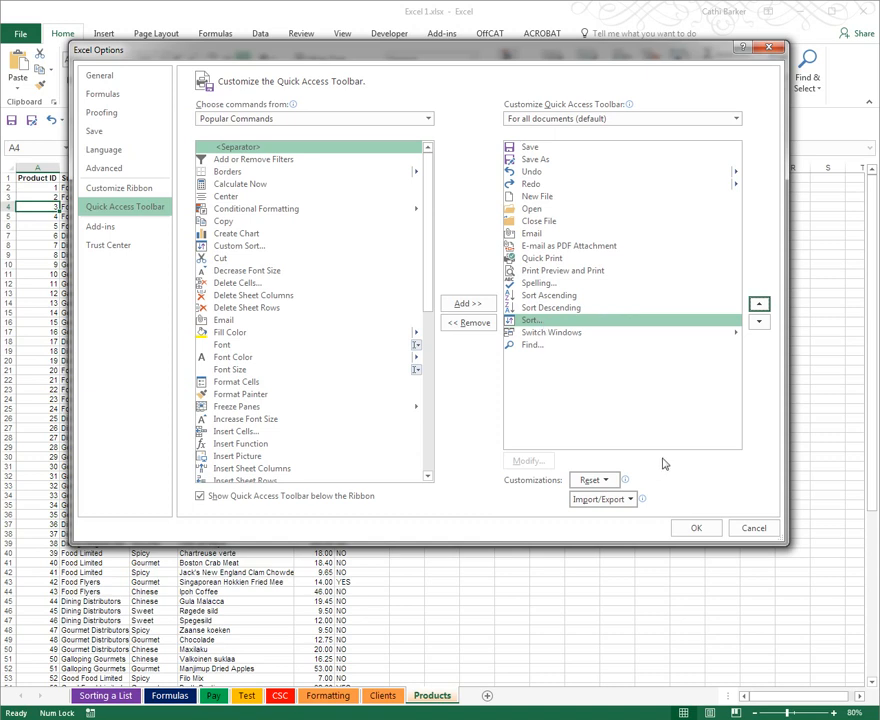
Move Find up to directly before Sort Ascending and apply the new Quick Access Toolbar order
left_click(530, 345)
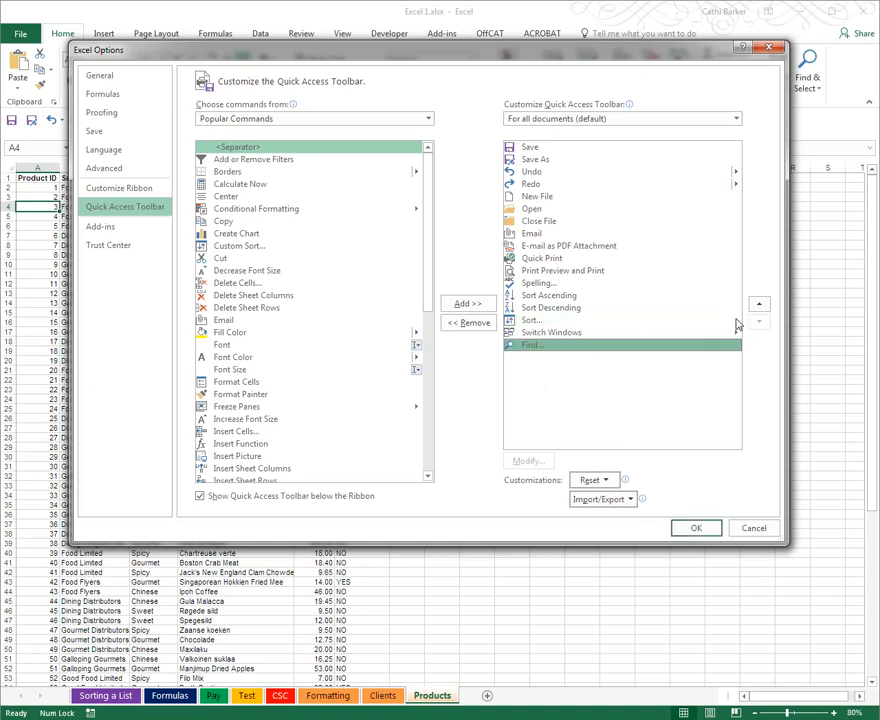
left_click(759, 305)
left_click(759, 305)
left_click(759, 305)
left_click(759, 305)
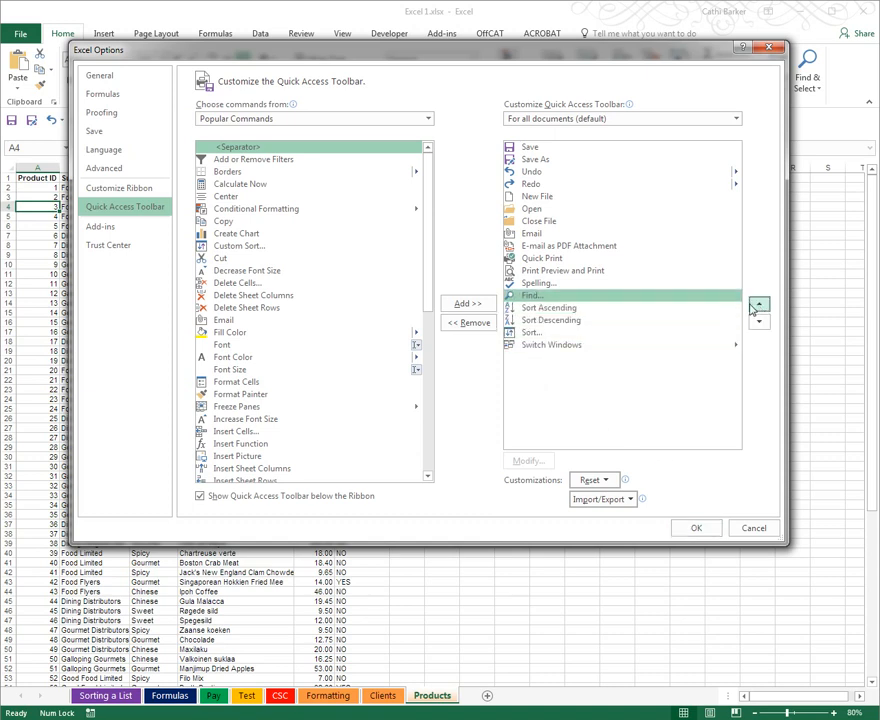
left_click(697, 528)
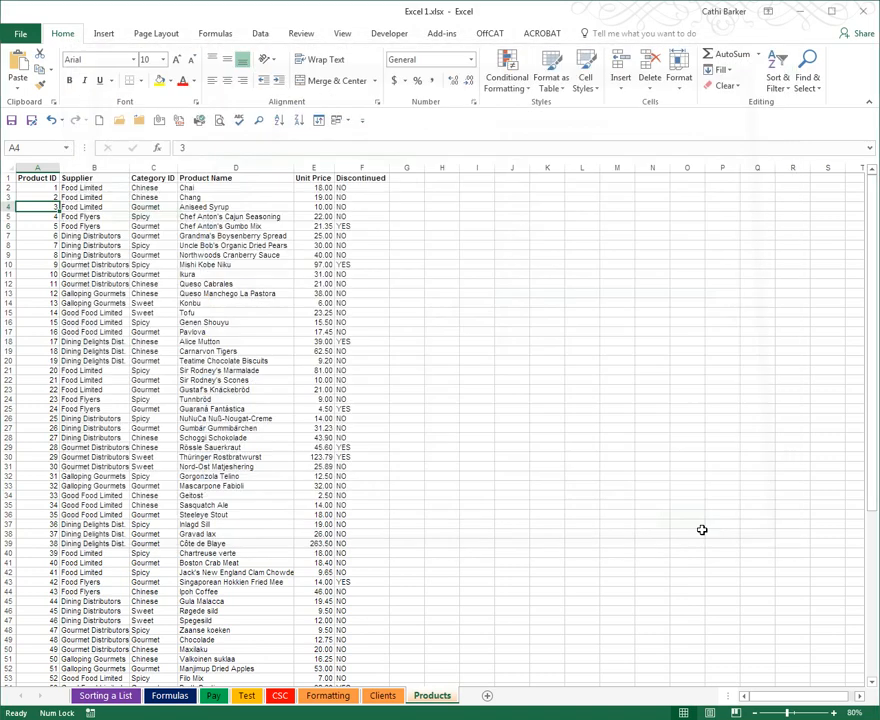
Apply a three-level custom sort to the product list by Supplier, Category ID and Product Name, each A to Z
left_click(318, 120)
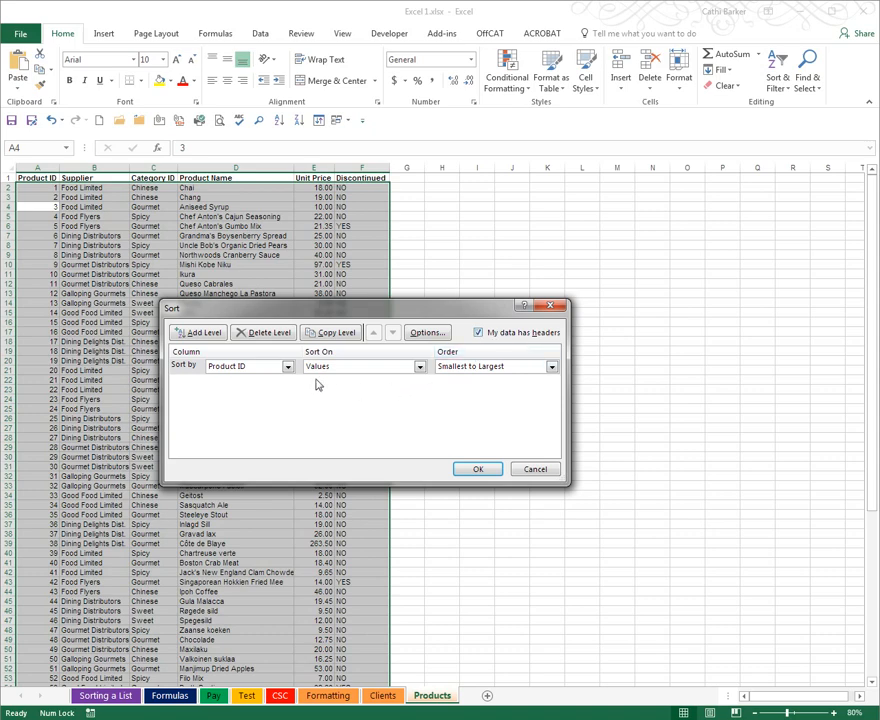
left_click(287, 368)
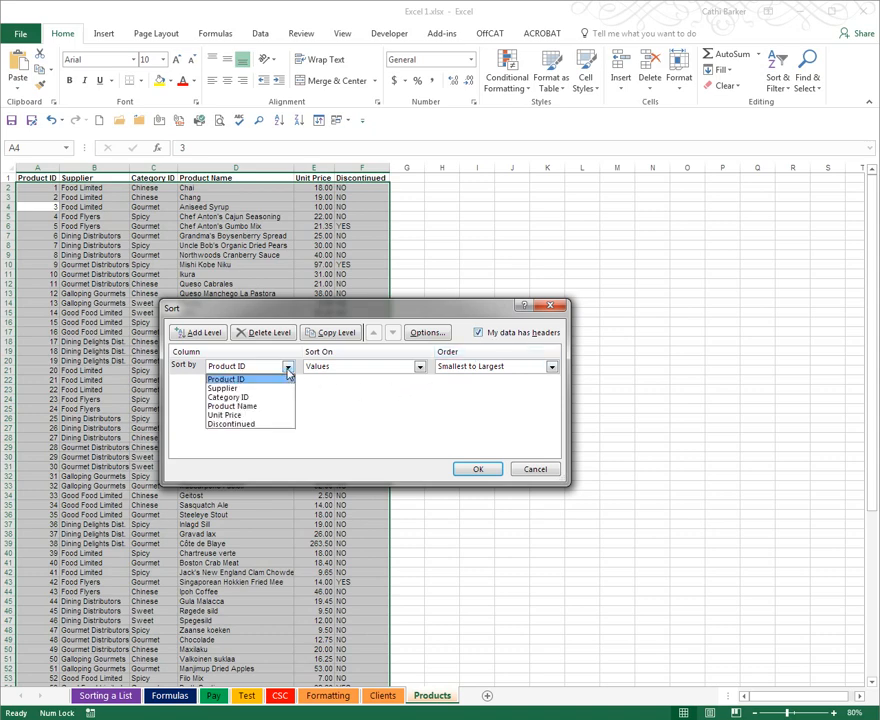
left_click(278, 391)
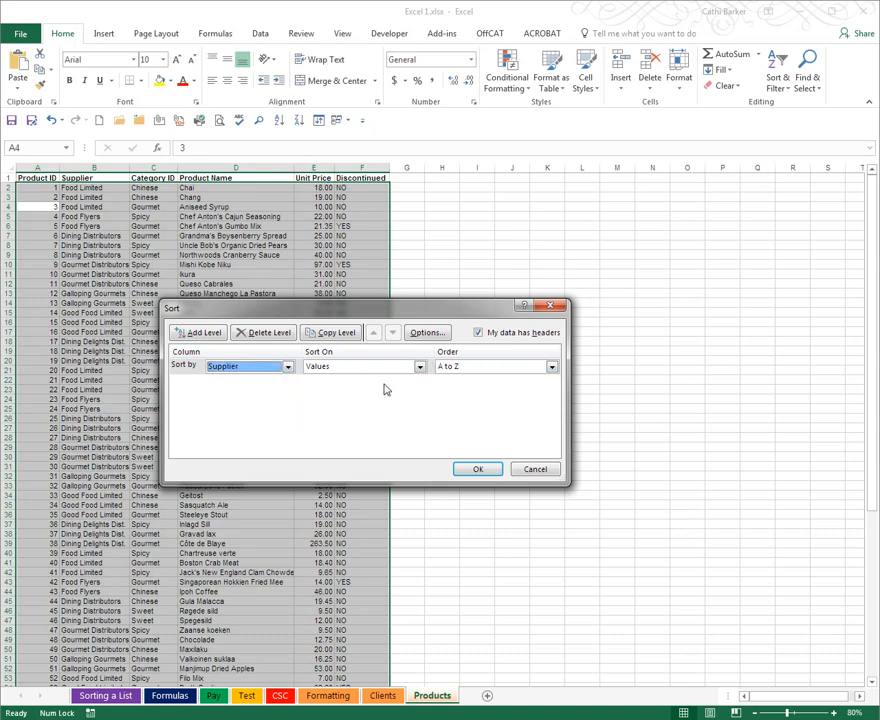
left_click(212, 335)
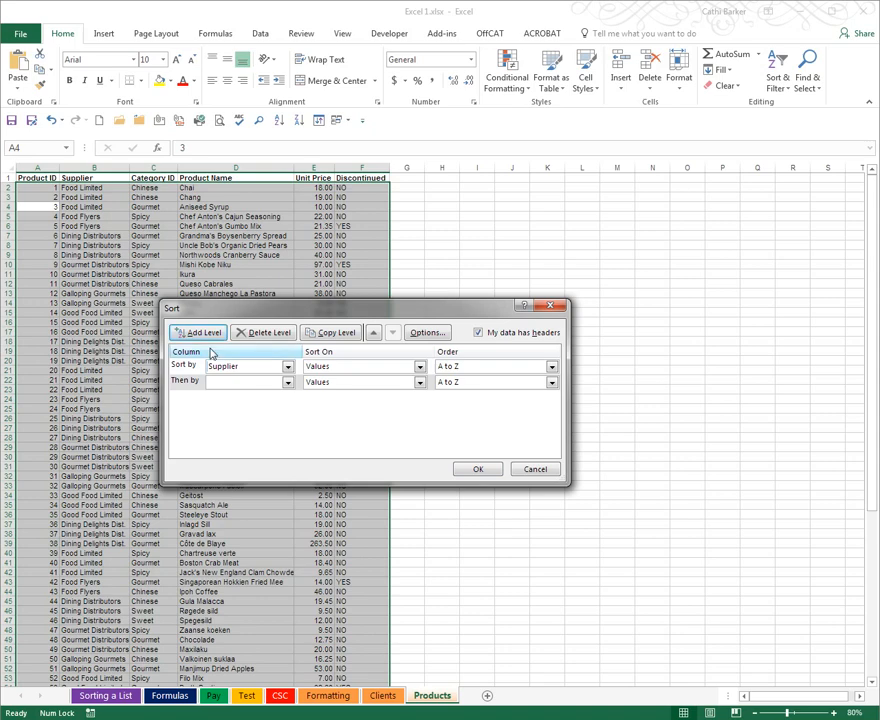
left_click(286, 386)
left_click(272, 410)
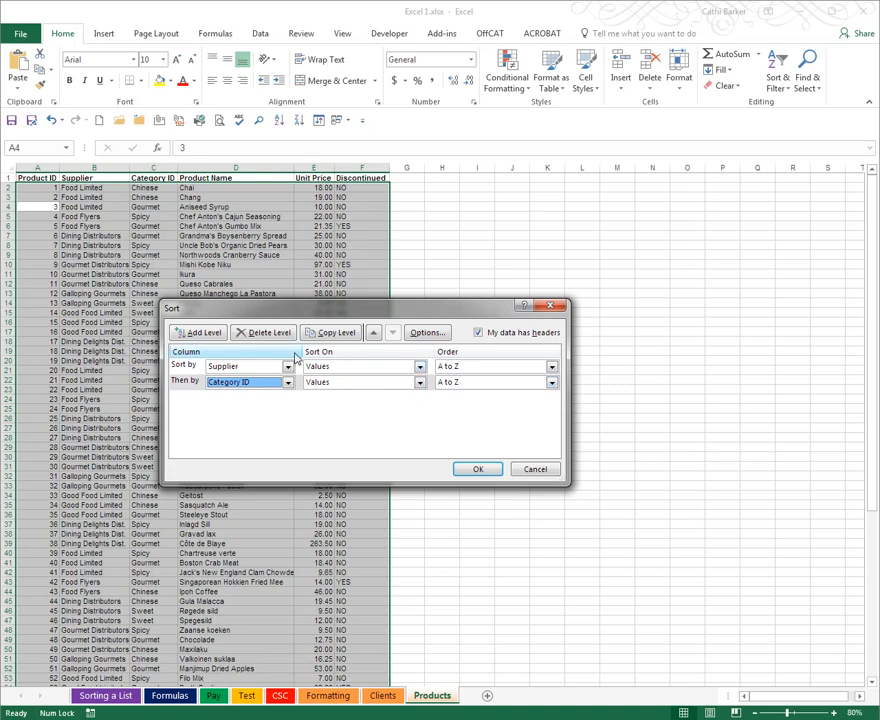
left_click(213, 334)
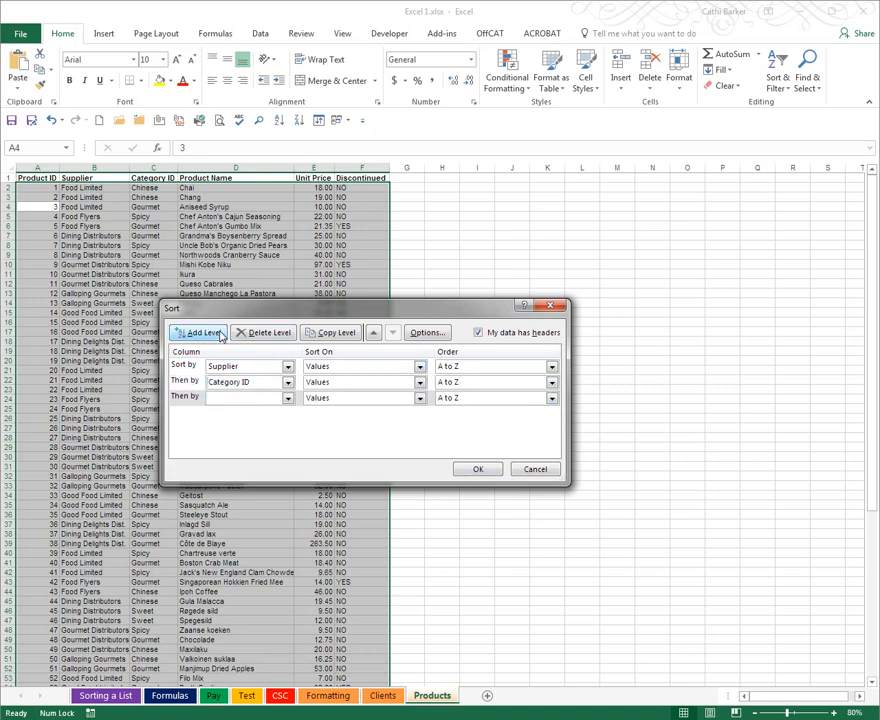
left_click(288, 398)
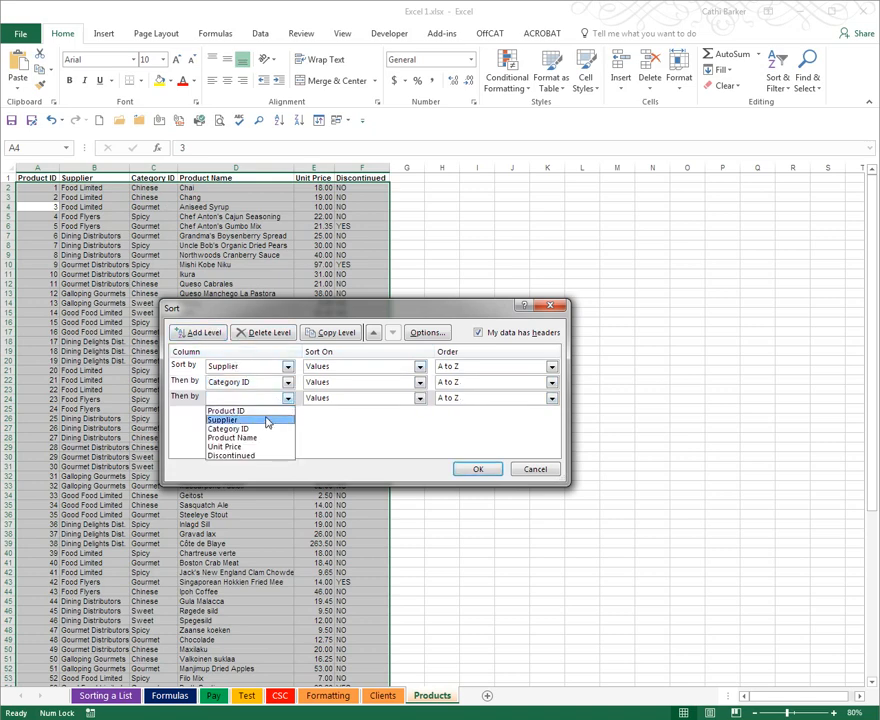
left_click(262, 438)
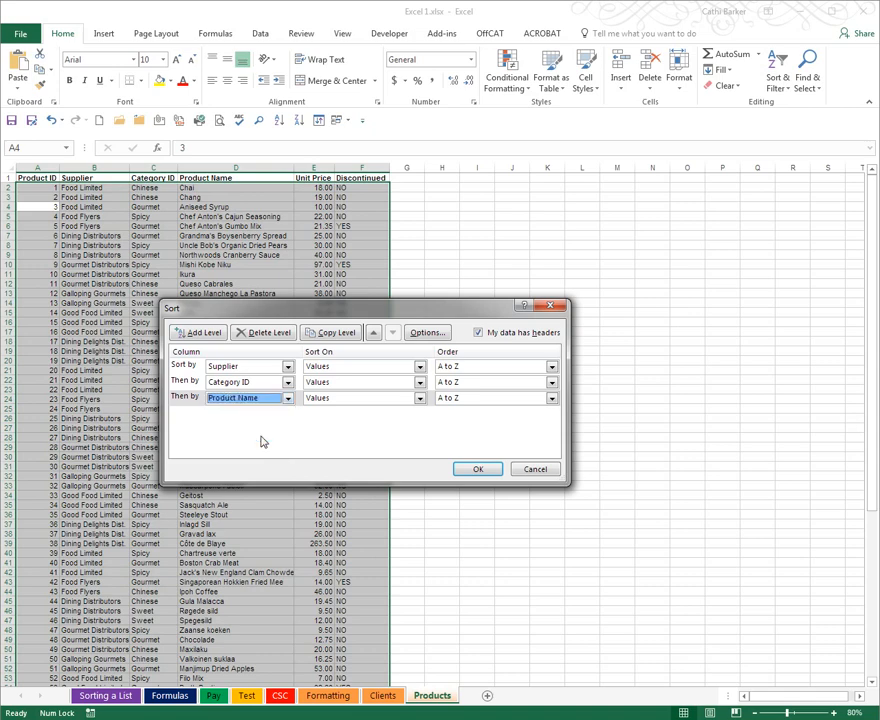
left_click(479, 469)
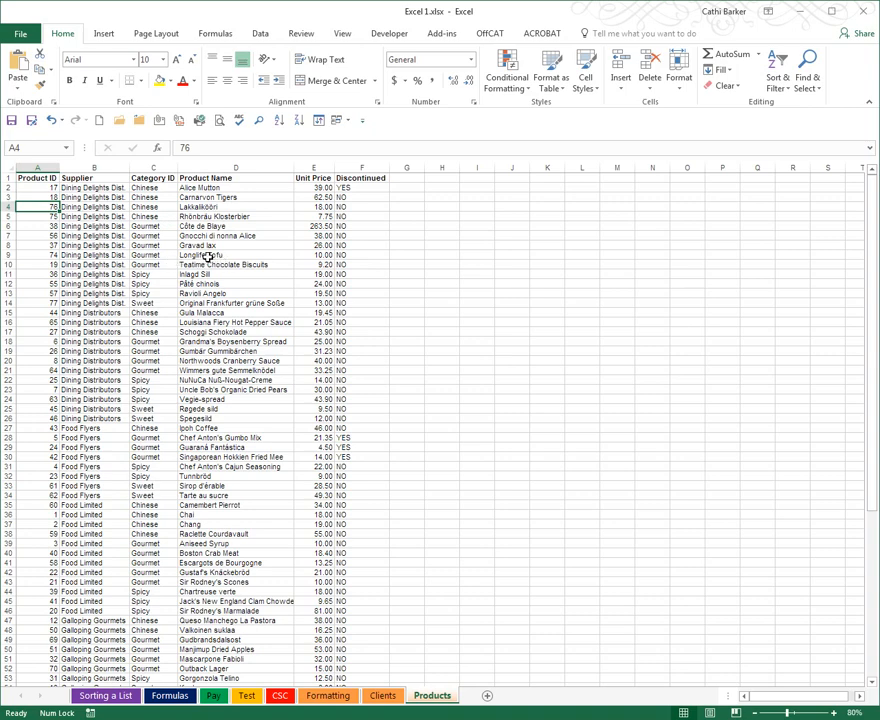
Sort the product list by Product ID from smallest to largest
left_click(47, 196)
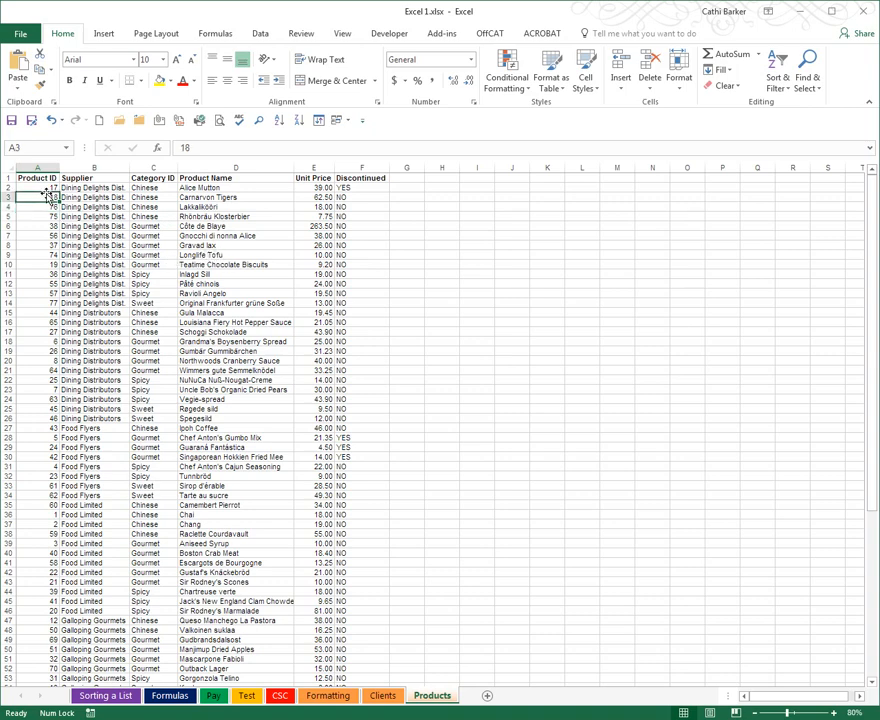
left_click(279, 121)
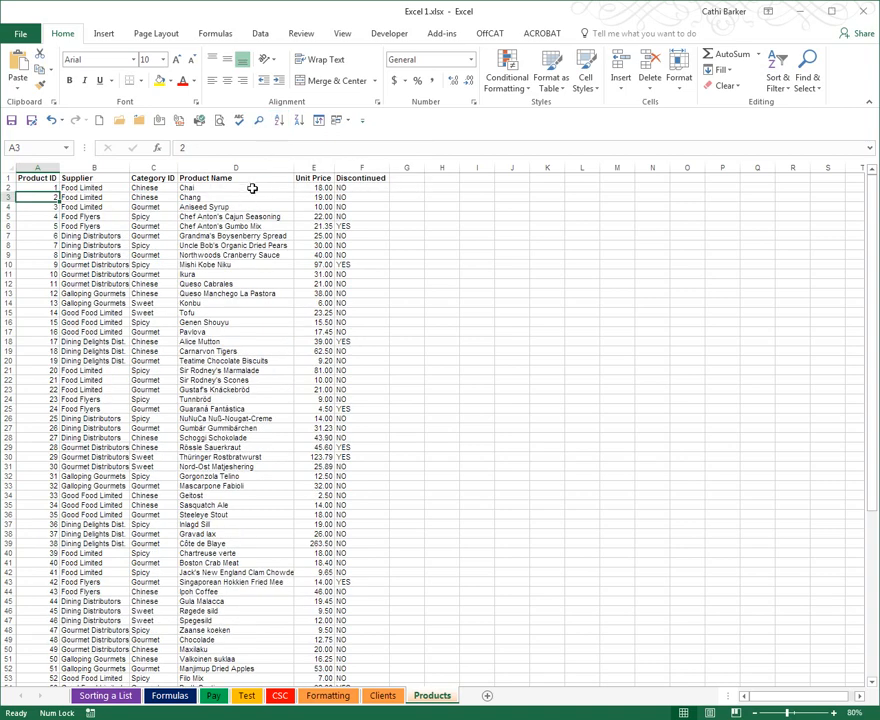